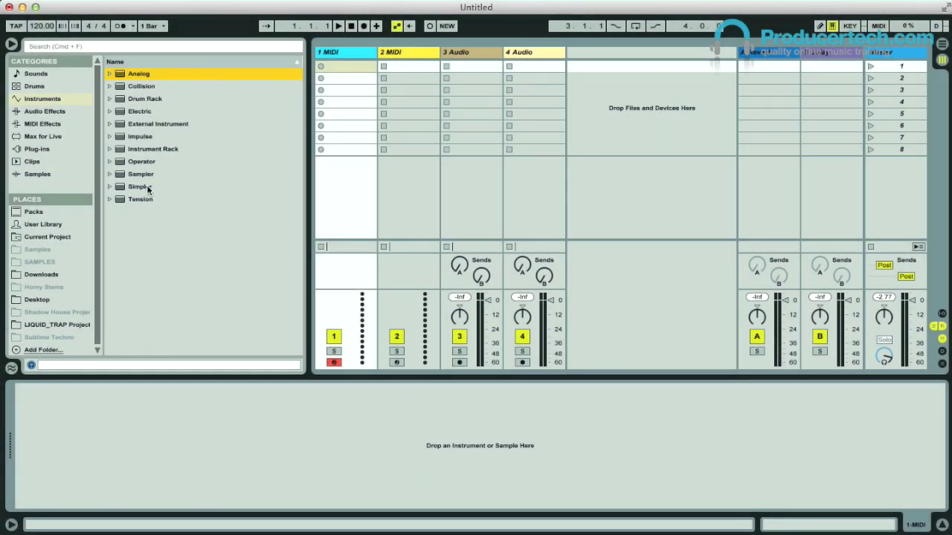
- Put a Simpler on MIDI track 1 and load A-Conga Low Ring 2.aif from Samples into it
{"action": "left_click_drag", "start_coordinate": [147, 190], "coordinate": [153, 423]}
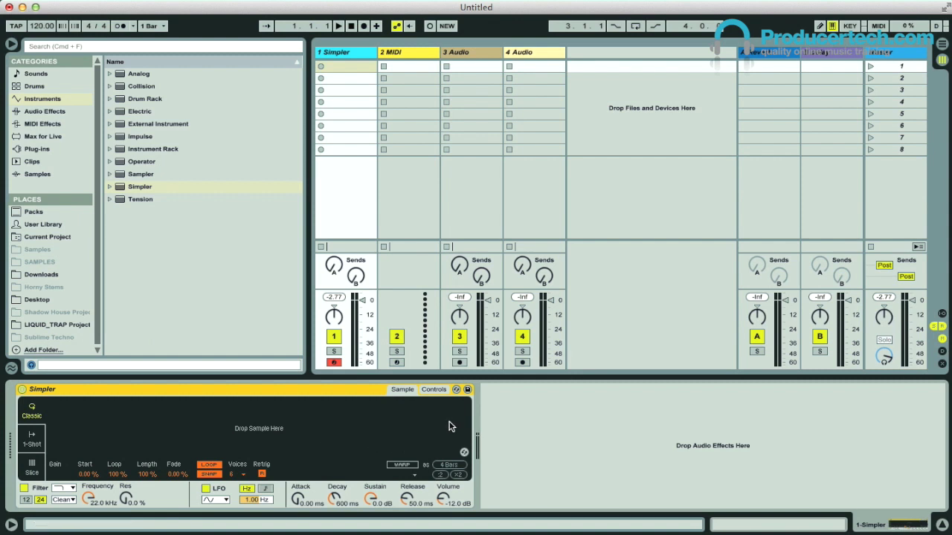
{"action": "left_click", "coordinate": [33, 173]}
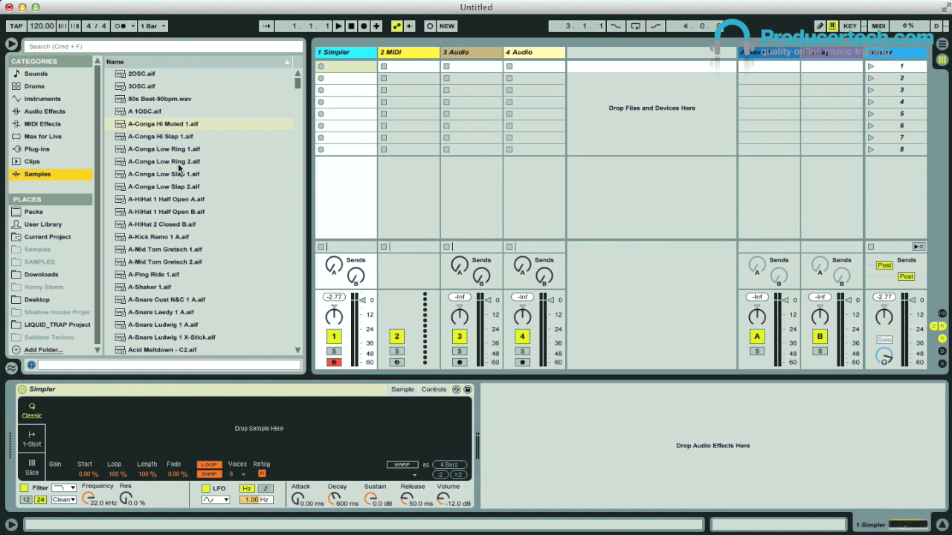
{"action": "left_click_drag", "start_coordinate": [171, 164], "coordinate": [254, 440]}
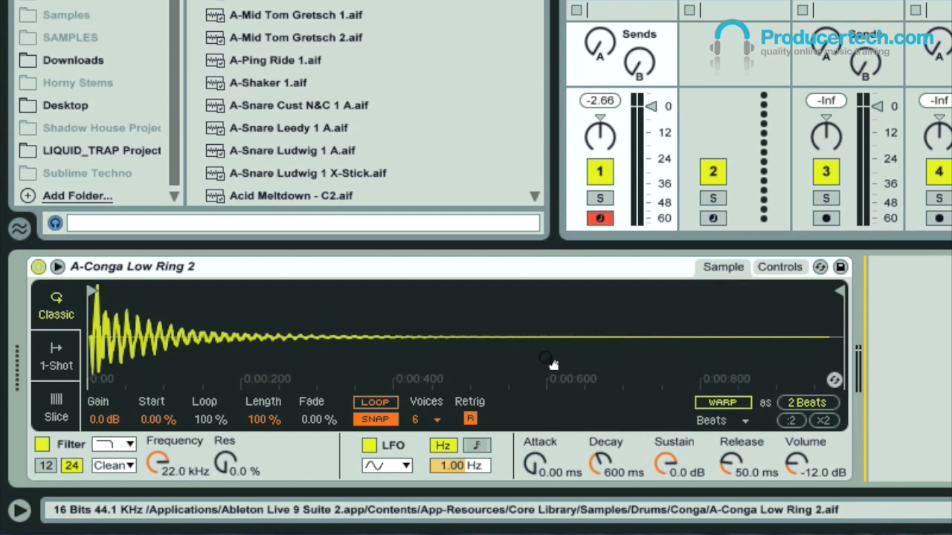
- Play the conga from the computer keyboard, shifting octaves up and down with Z and X
{"action": "key", "text": "x"}
{"action": "key", "text": "x"}
{"action": "key", "text": "x"}
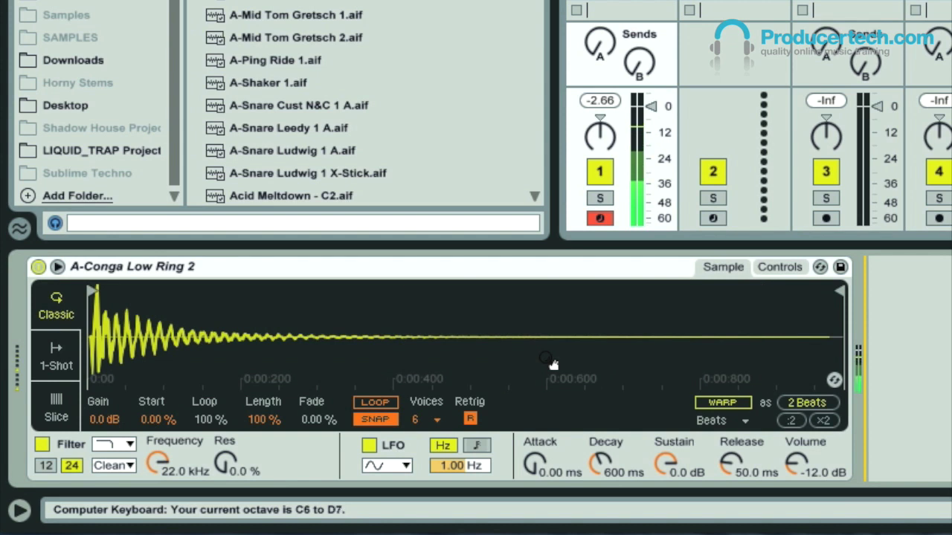
{"action": "key", "text": "x"}
{"action": "key", "text": "z"}
{"action": "key", "text": "z"}
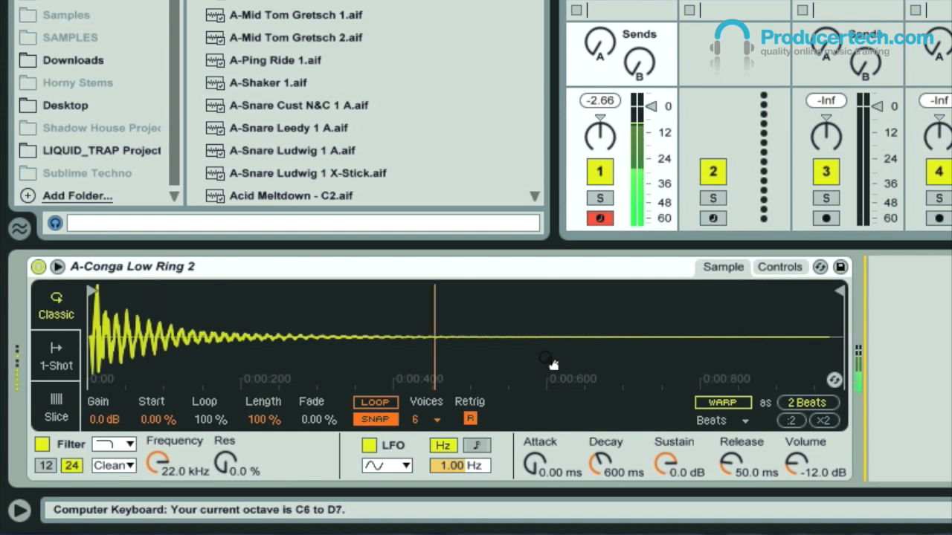
{"action": "key", "text": "z"}
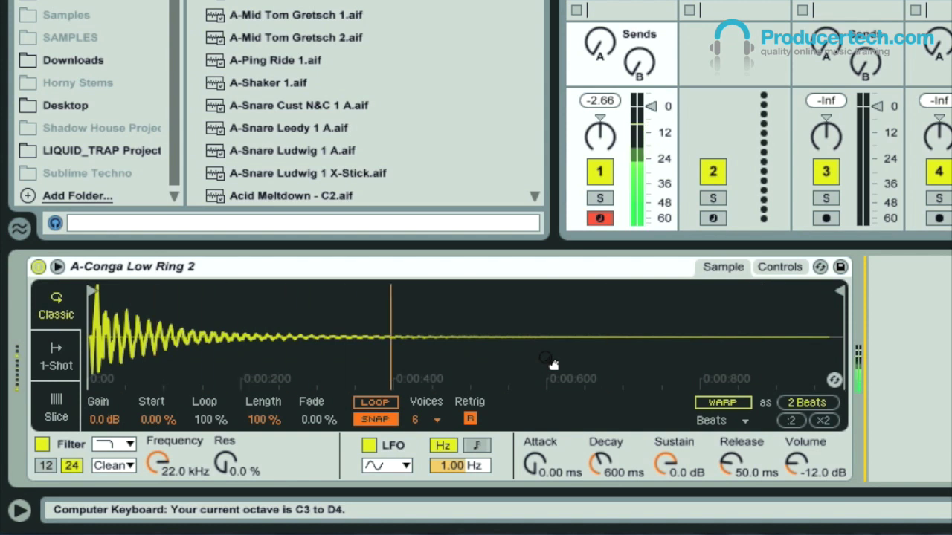
{"action": "key", "text": "z"}
{"action": "key", "text": "z"}
{"action": "key", "text": "a"}
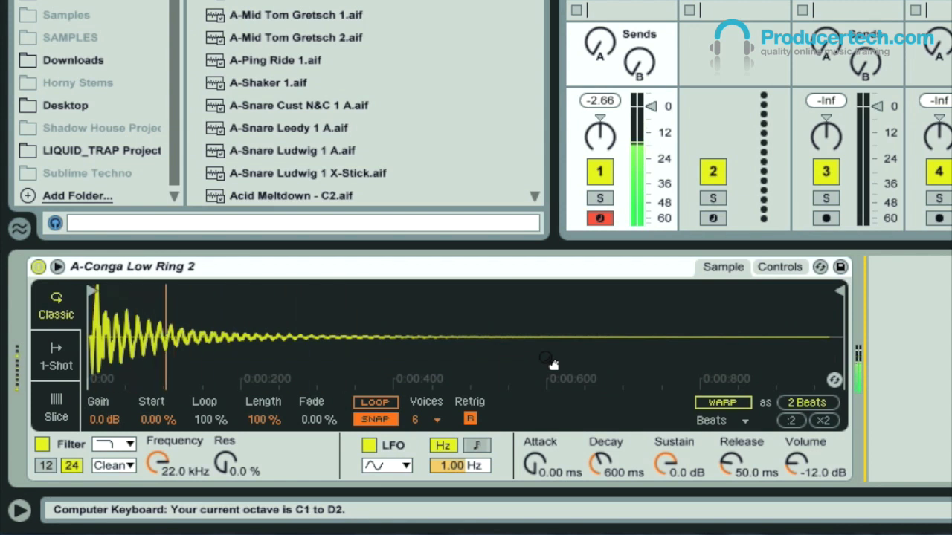
{"action": "key", "text": "z"}
{"action": "key", "text": "a"}
{"action": "key", "text": "x"}
{"action": "key", "text": "a"}
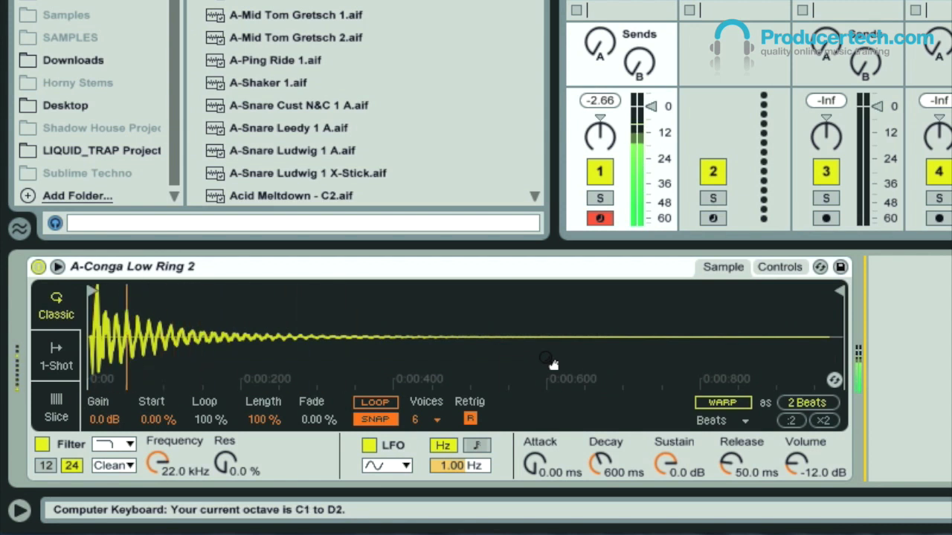
{"action": "key", "text": "x"}
{"action": "key", "text": "a"}
{"action": "key", "text": "x"}
{"action": "key", "text": "a"}
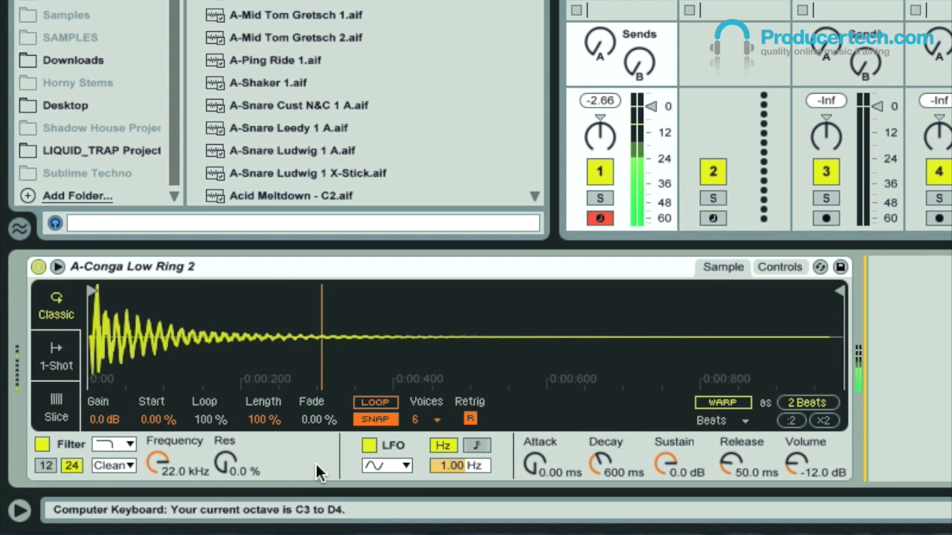
{"action": "key", "text": "a"}
- Sweep filter cutoff to about 390 Hz, shorten Decay to 414 ms, and return Sustain to 0 dB
{"action": "left_click_drag", "start_coordinate": [160, 467], "coordinate": [160, 416]}
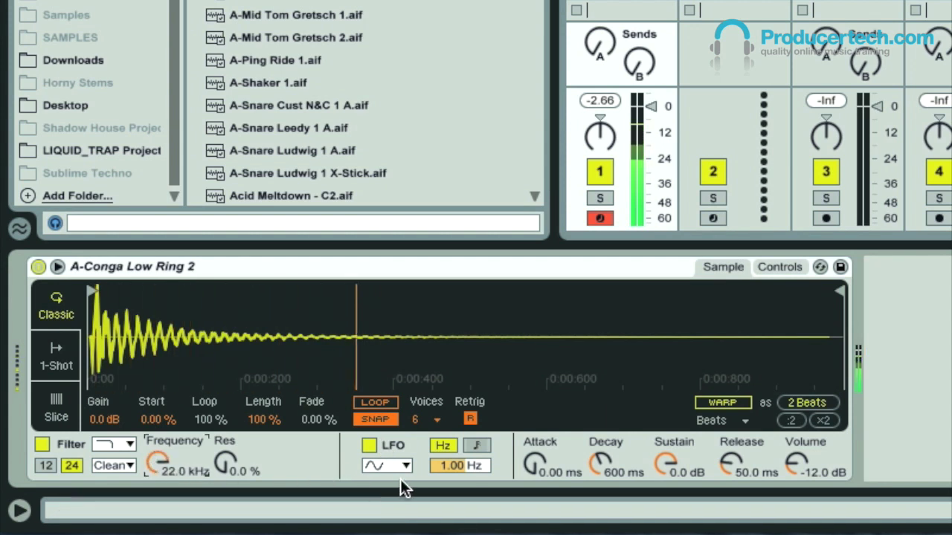
{"action": "left_click_drag", "start_coordinate": [666, 465], "coordinate": [666, 520]}
{"action": "key", "text": "a"}
{"action": "left_click_drag", "start_coordinate": [598, 464], "coordinate": [598, 519]}
{"action": "mouse_move", "coordinate": [665, 465]}
{"action": "left_mouse_down"}
{"action": "mouse_move", "coordinate": [666, 442]}
{"action": "mouse_move", "coordinate": [667, 460]}
{"action": "left_mouse_up"}
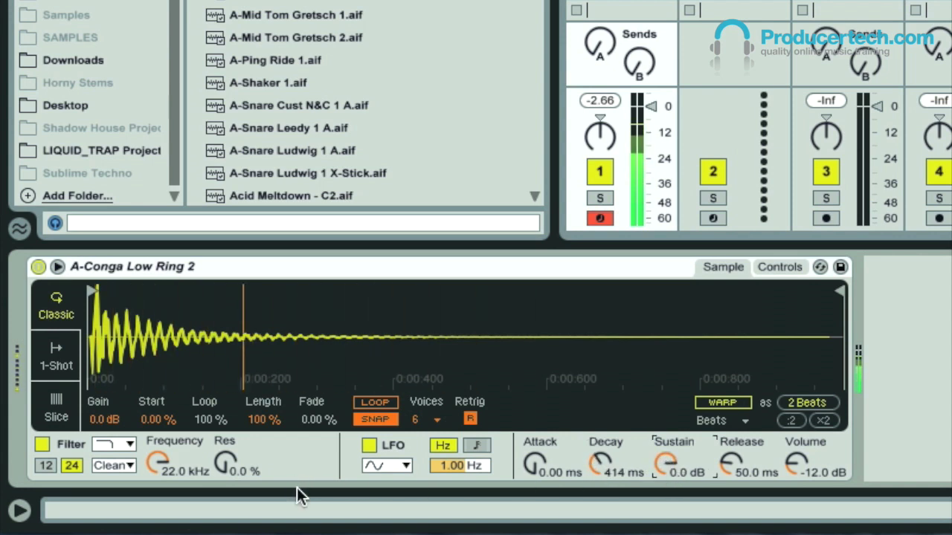
- Set the filter to 372 Hz, 69% resonance, and filter envelope amount 72 with shorter decay
{"action": "left_click", "coordinate": [785, 268]}
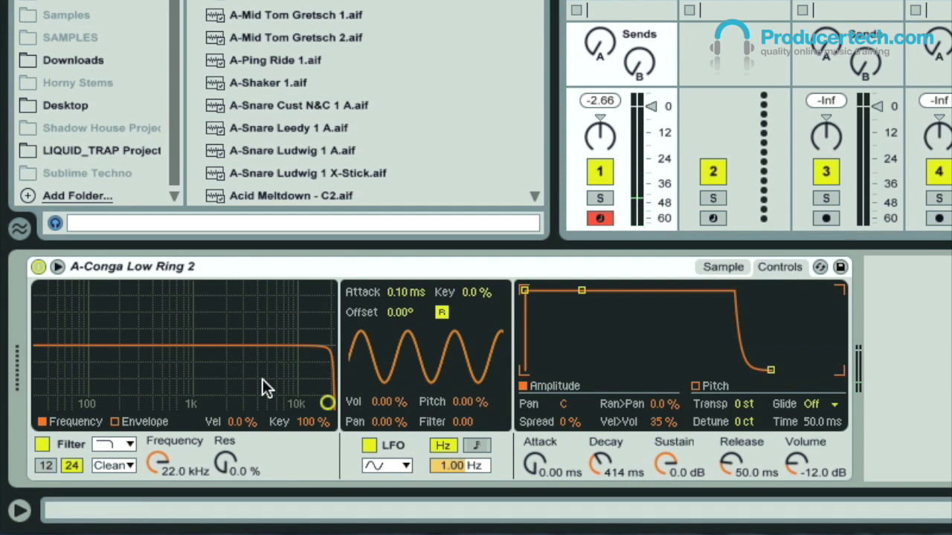
{"action": "left_click_drag", "start_coordinate": [327, 405], "coordinate": [150, 341]}
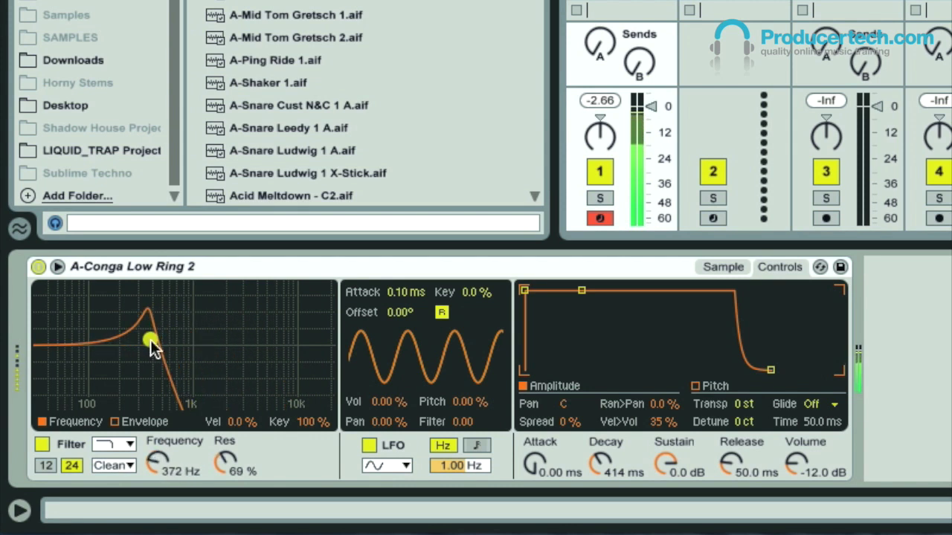
{"action": "left_click", "coordinate": [114, 422]}
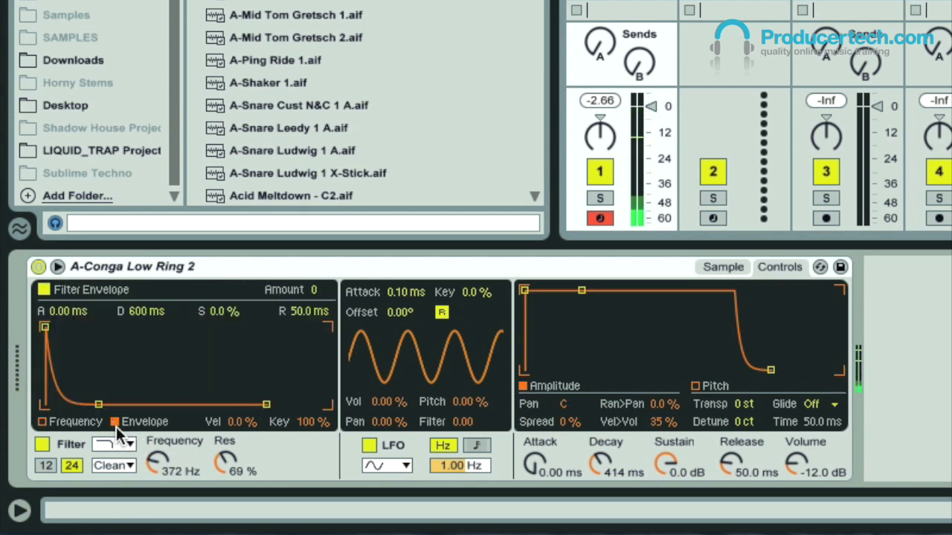
{"action": "left_click_drag", "start_coordinate": [316, 293], "coordinate": [318, 256]}
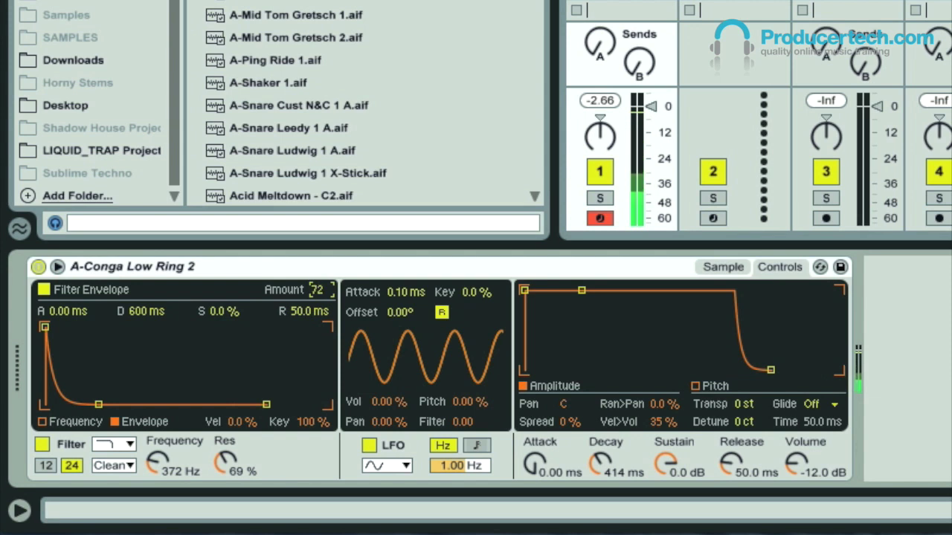
{"action": "mouse_move", "coordinate": [102, 406]}
{"action": "left_mouse_down"}
{"action": "mouse_move", "coordinate": [84, 405]}
{"action": "mouse_move", "coordinate": [95, 405]}
{"action": "left_mouse_up"}
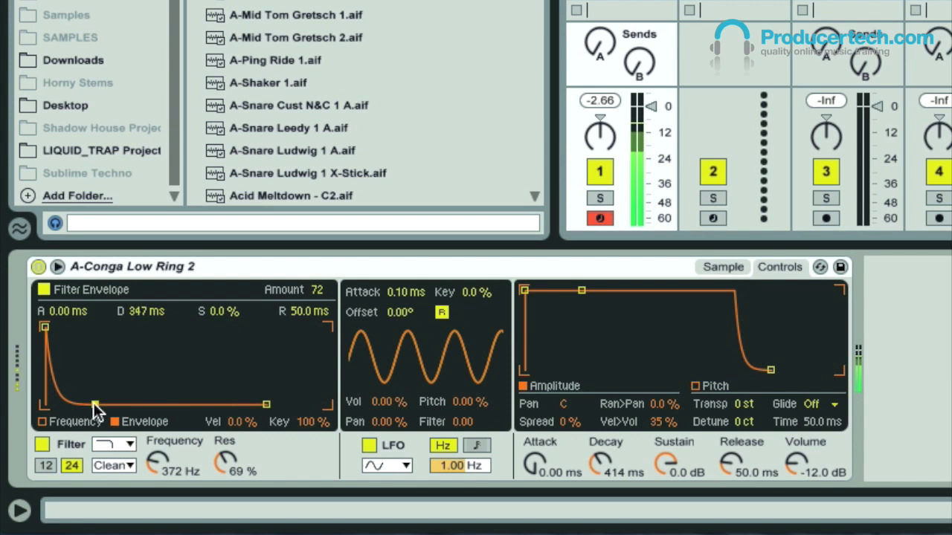
- Keep the Clean filter circuit, make the LFO a square wave, and lengthen amp Decay to 2.05 s
{"action": "left_click", "coordinate": [123, 468]}
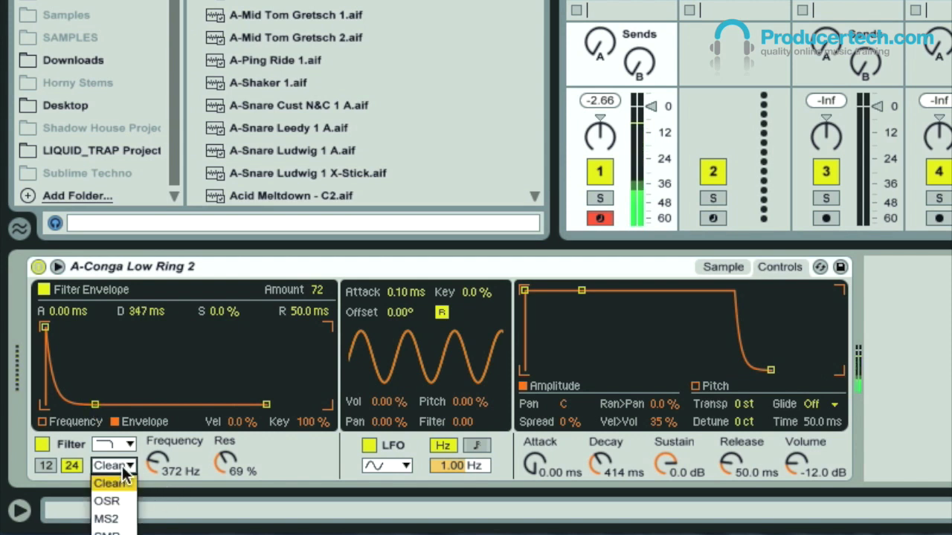
{"action": "left_click", "coordinate": [159, 491]}
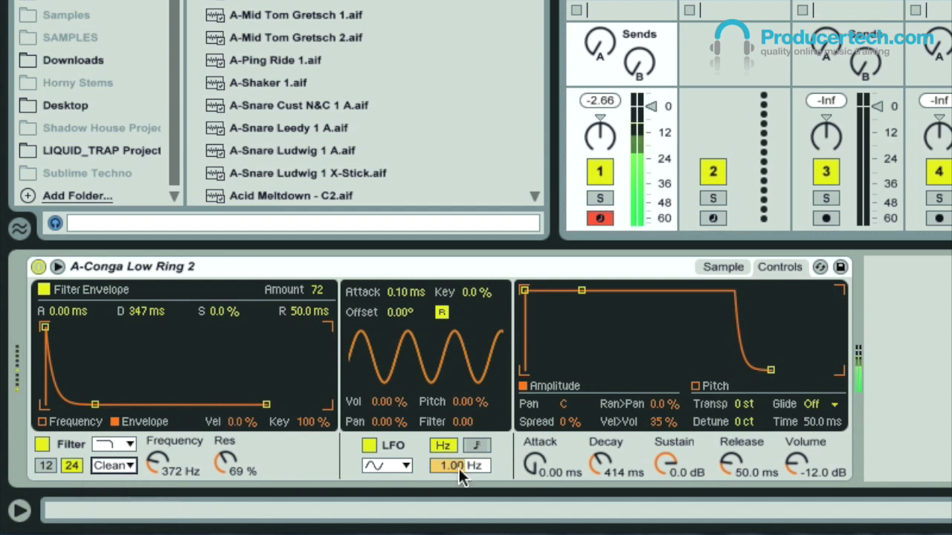
{"action": "left_click", "coordinate": [382, 467]}
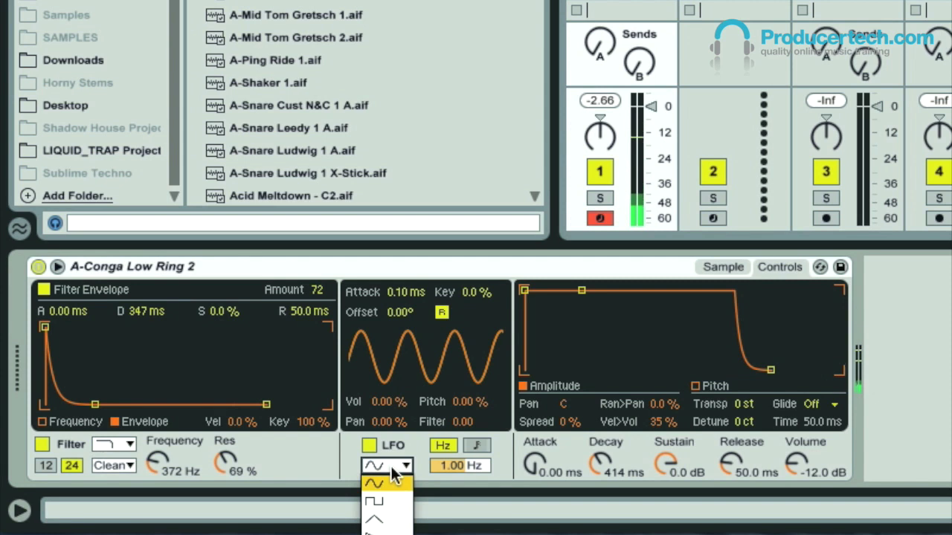
{"action": "left_click", "coordinate": [394, 503]}
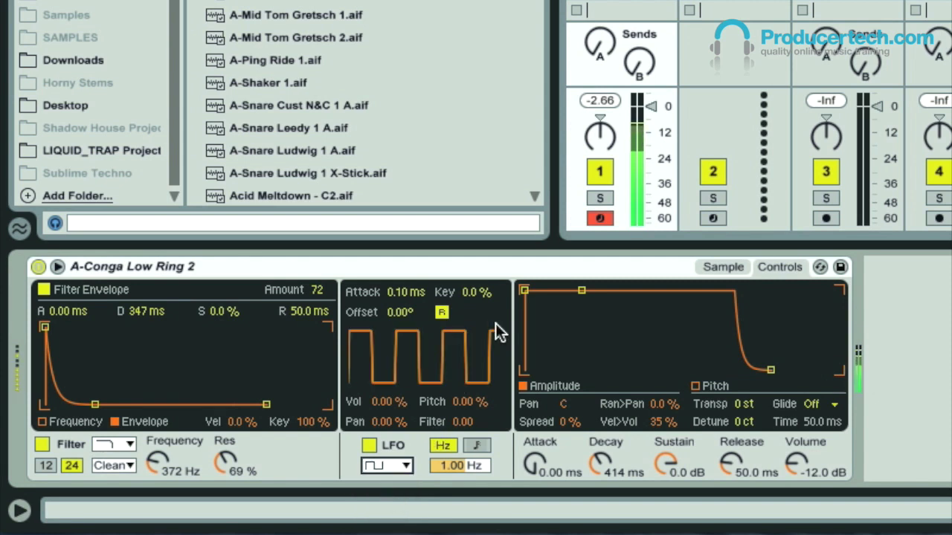
{"action": "mouse_move", "coordinate": [582, 291]}
{"action": "left_mouse_down"}
{"action": "mouse_move", "coordinate": [589, 370]}
{"action": "mouse_move", "coordinate": [596, 288]}
{"action": "left_mouse_up"}
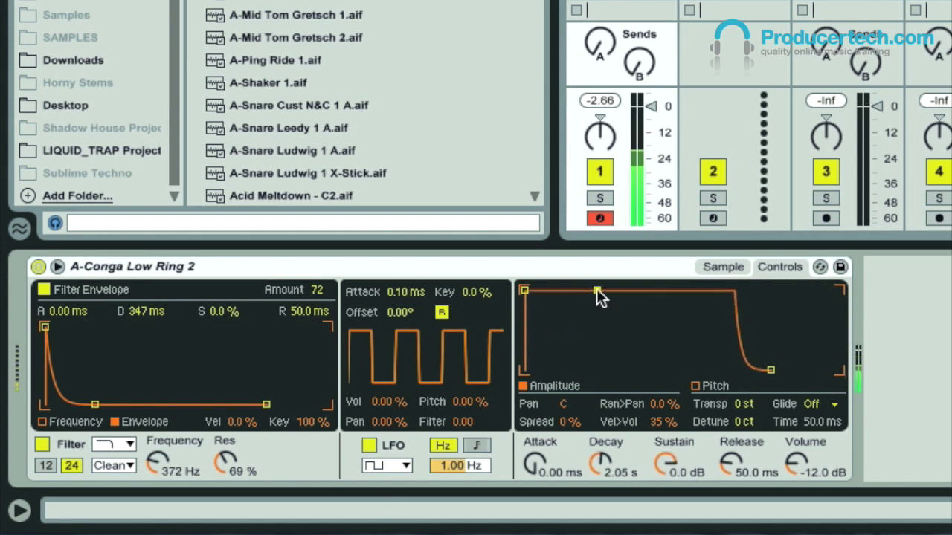
- Give the conga a +24 st pitch envelope with a 947 ms decay and raised sustain
{"action": "left_click", "coordinate": [697, 386]}
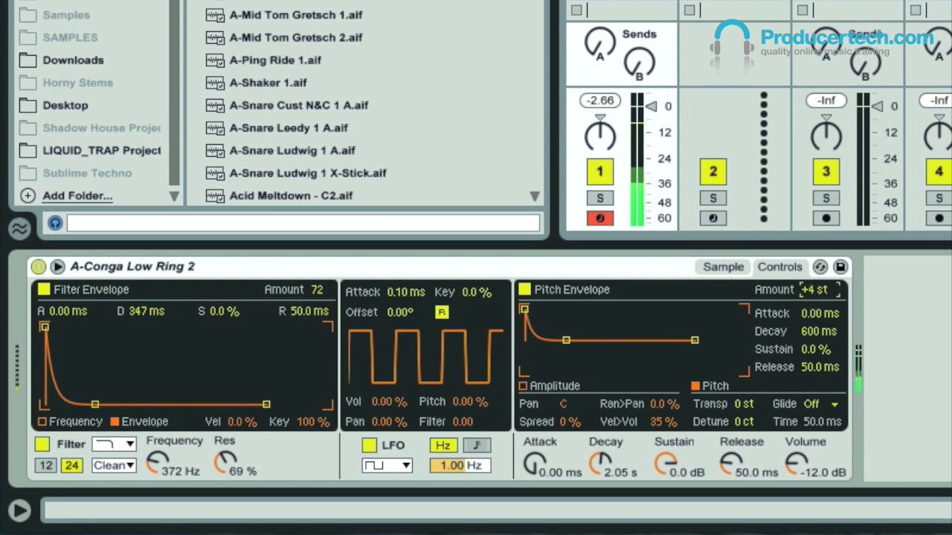
{"action": "key", "text": "Up"}
{"action": "key", "text": "Up"}
{"action": "key", "text": "Up"}
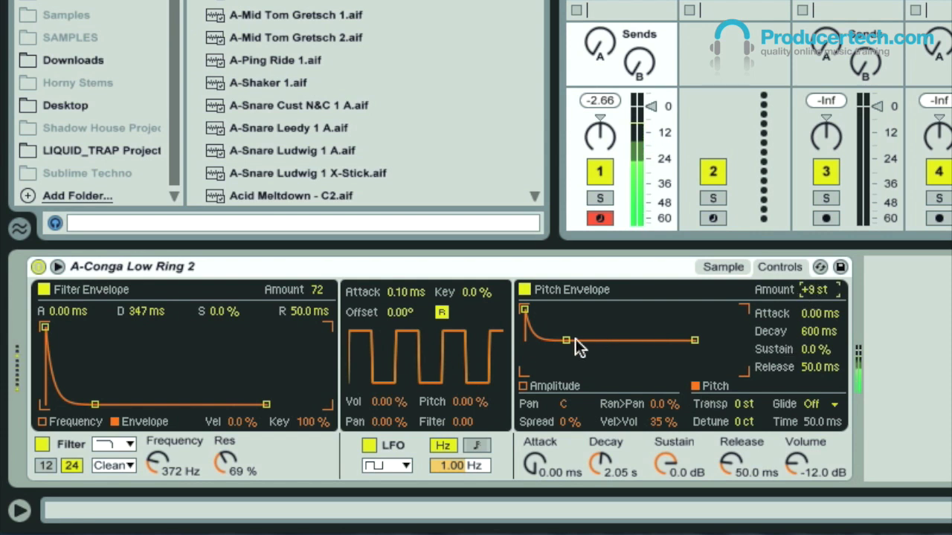
{"action": "mouse_move", "coordinate": [566, 339]}
{"action": "left_mouse_down"}
{"action": "mouse_move", "coordinate": [554, 340]}
{"action": "mouse_move", "coordinate": [587, 338]}
{"action": "mouse_move", "coordinate": [563, 333]}
{"action": "mouse_move", "coordinate": [547, 343]}
{"action": "left_mouse_up"}
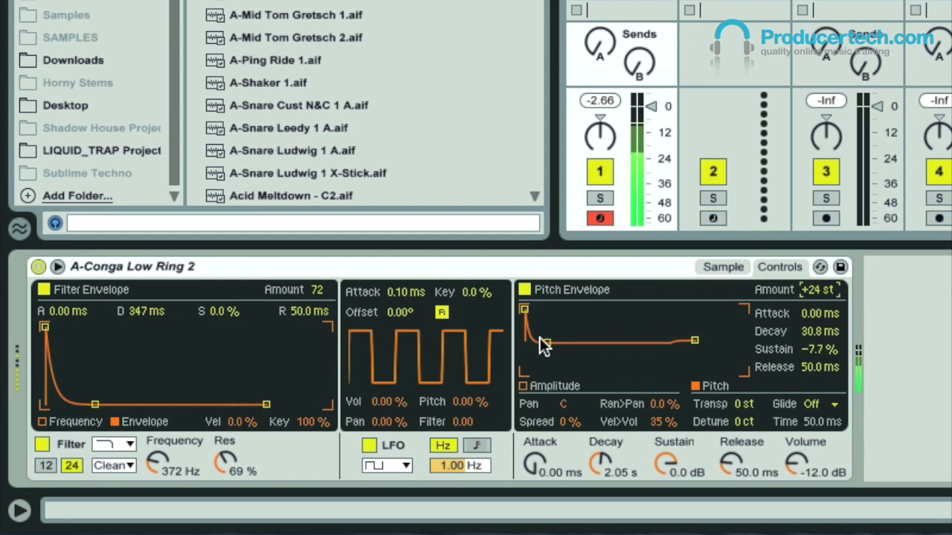
{"action": "left_click_drag", "start_coordinate": [548, 342], "coordinate": [569, 342]}
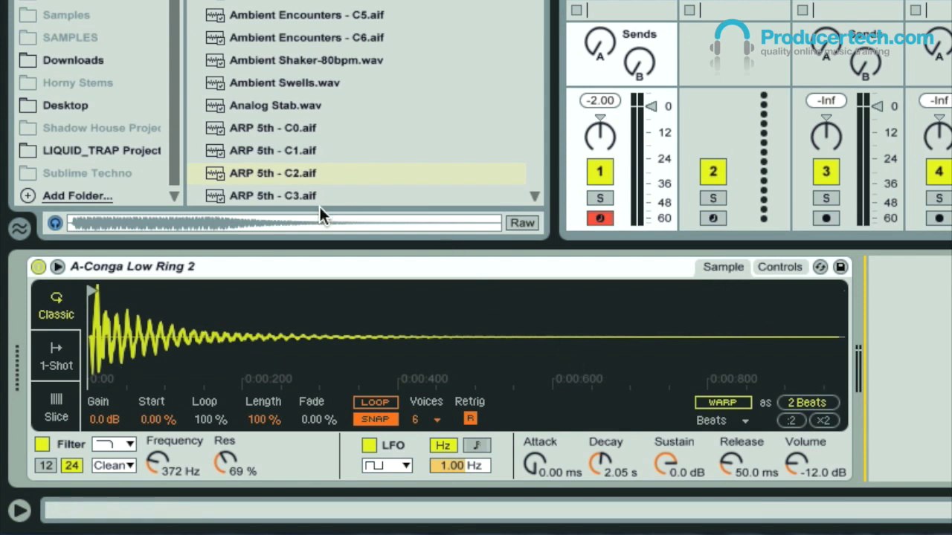
- Load ARP 5th - C2.aif into Simpler and view its whole waveform
{"action": "left_click_drag", "start_coordinate": [95, 336], "coordinate": [95, 365]}
{"action": "left_click_drag", "start_coordinate": [393, 336], "coordinate": [439, 252]}
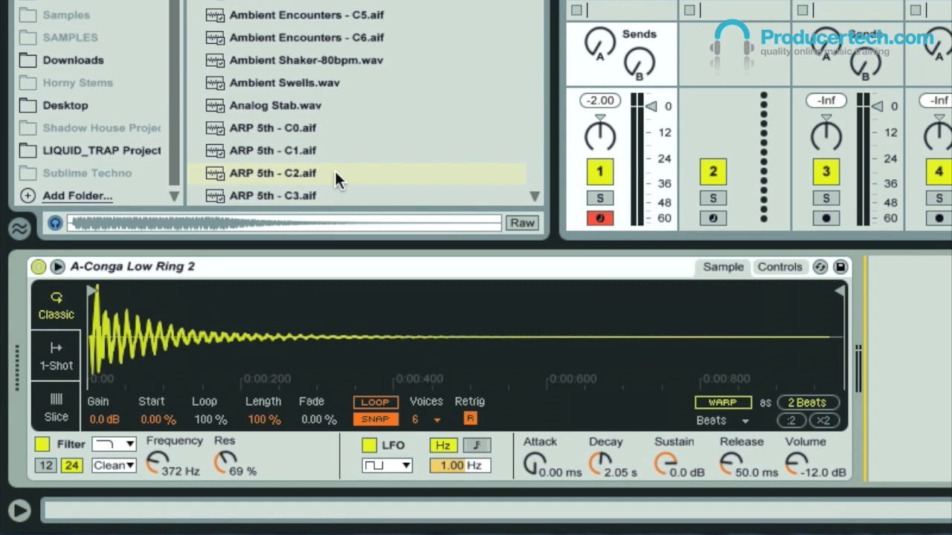
{"action": "left_click_drag", "start_coordinate": [334, 173], "coordinate": [202, 372]}
{"action": "left_click_drag", "start_coordinate": [384, 333], "coordinate": [446, 312]}
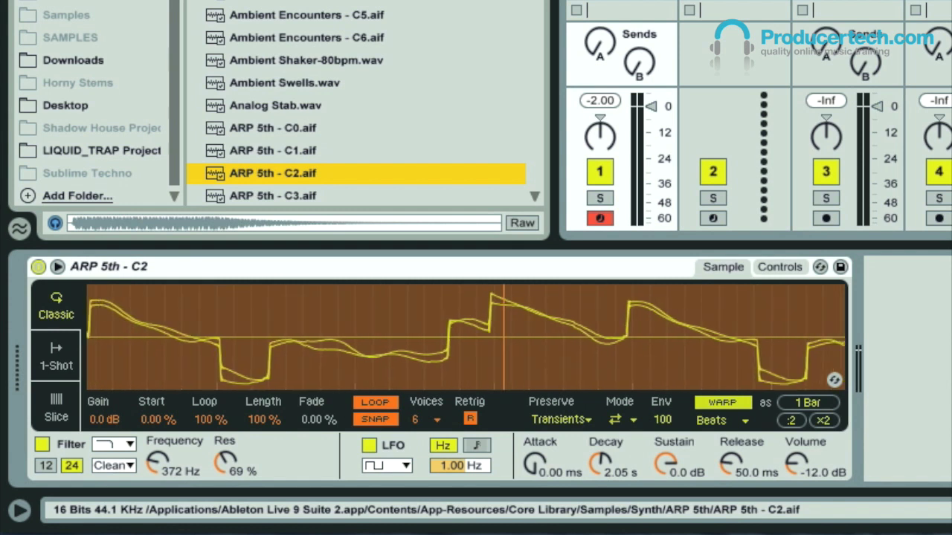
{"action": "left_click_drag", "start_coordinate": [201, 327], "coordinate": [198, 297]}
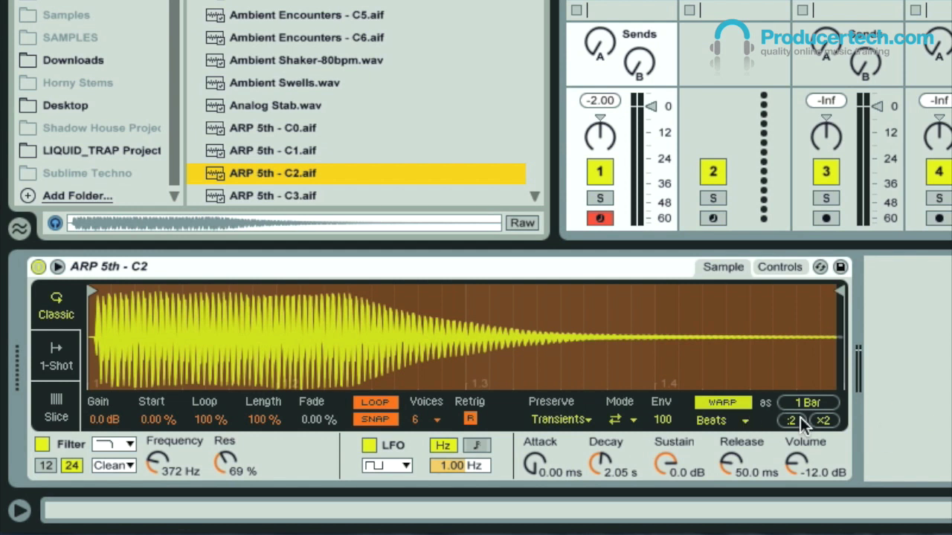
- Turn warping off and play the ARP sample at different keyboard octaves
{"action": "left_click", "coordinate": [725, 404]}
{"action": "key", "text": "a"}
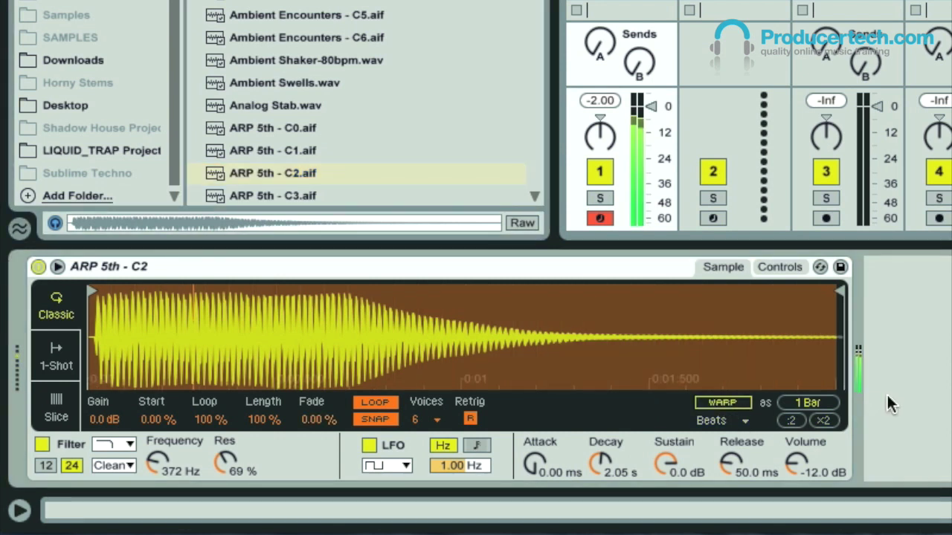
{"action": "key", "text": "x"}
{"action": "key", "text": "x"}
{"action": "key", "text": "x"}
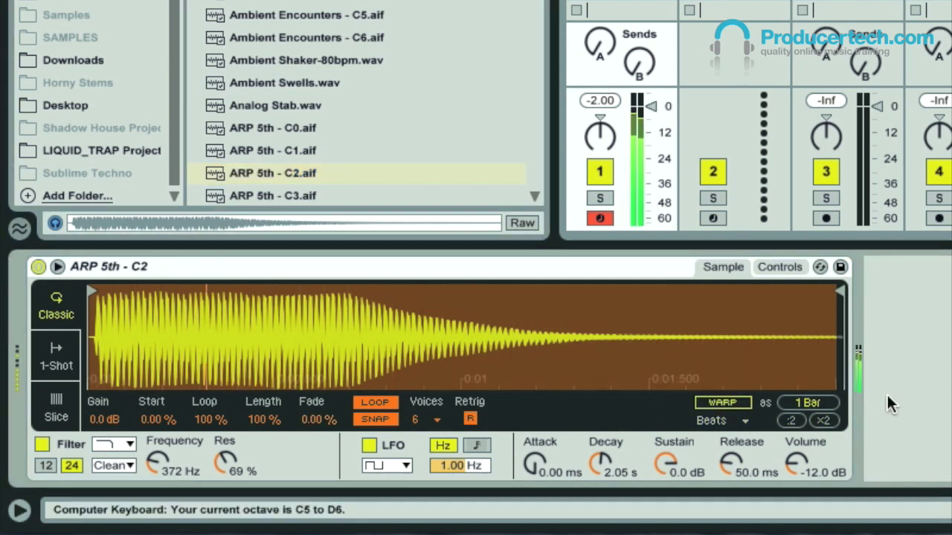
{"action": "key", "text": "z"}
{"action": "key", "text": "z"}
{"action": "key", "text": "x"}
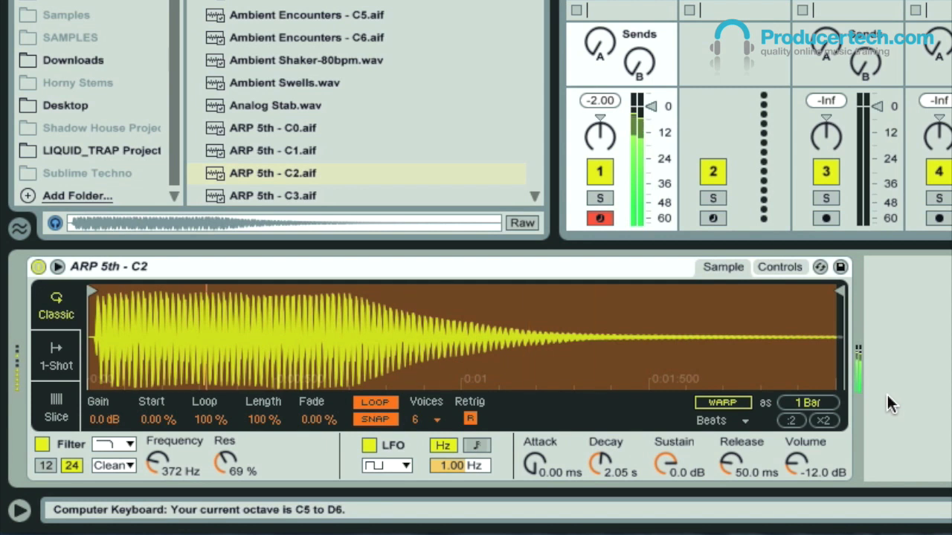
- Re-enable warping in Complex mode and play the sample at C6 and C5
{"action": "left_click", "coordinate": [734, 402]}
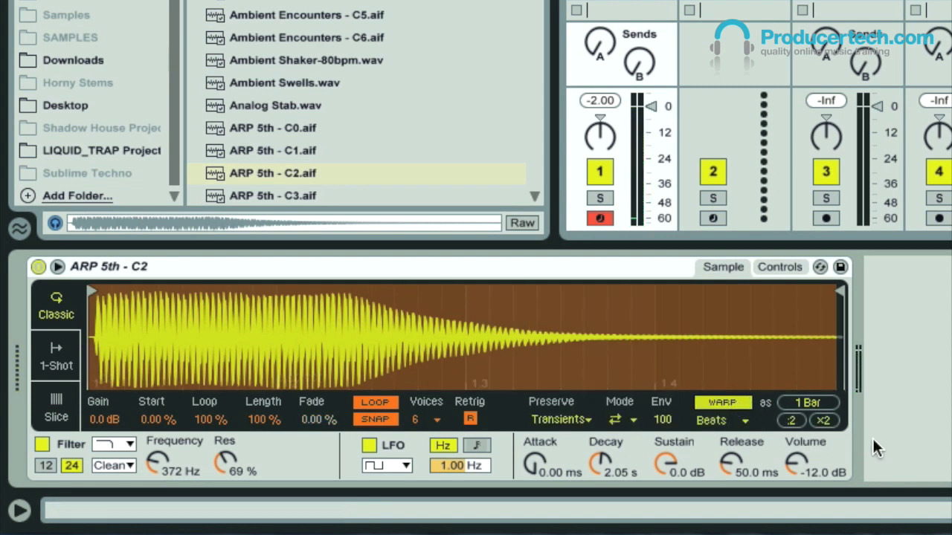
{"action": "left_click", "coordinate": [733, 421]}
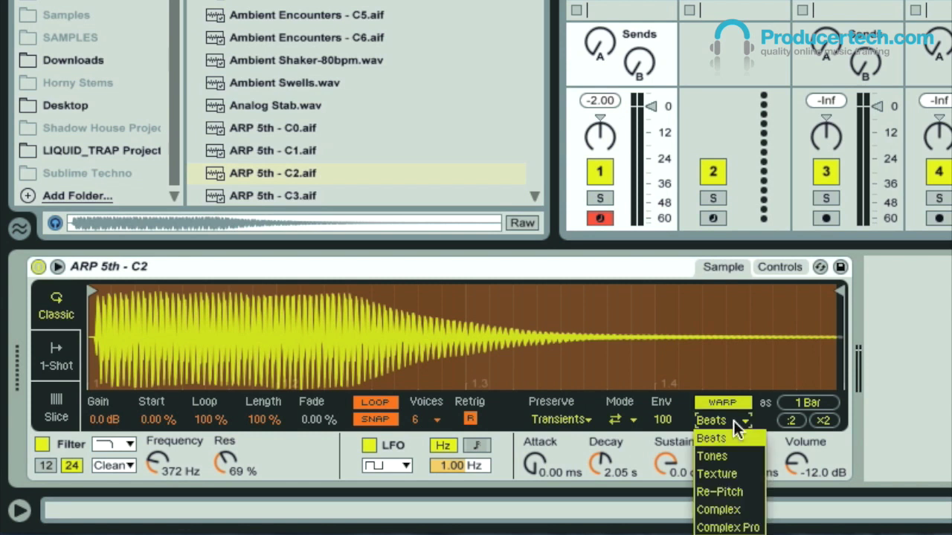
{"action": "left_click", "coordinate": [729, 506]}
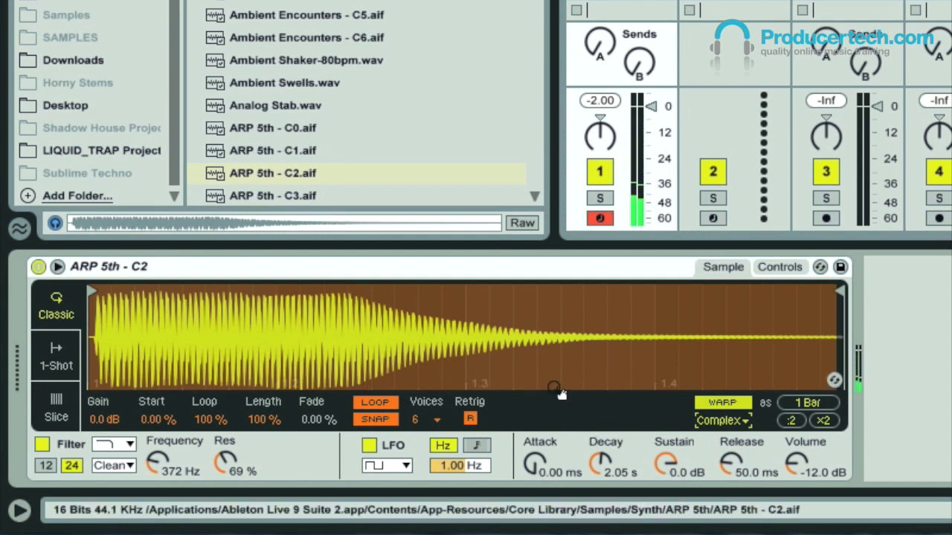
{"action": "key", "text": "x"}
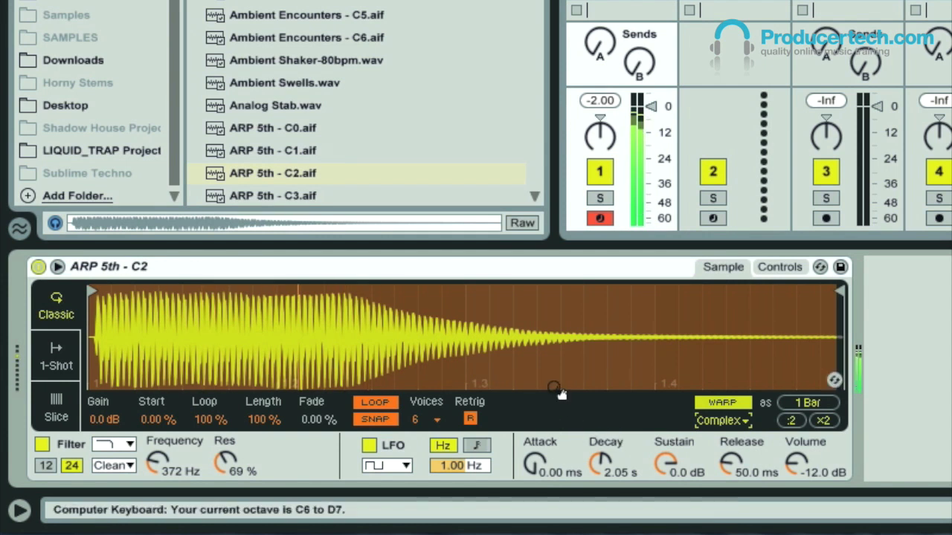
{"action": "key", "text": "z"}
{"action": "key", "text": "z"}
{"action": "key", "text": "z"}
{"action": "key", "text": "z"}
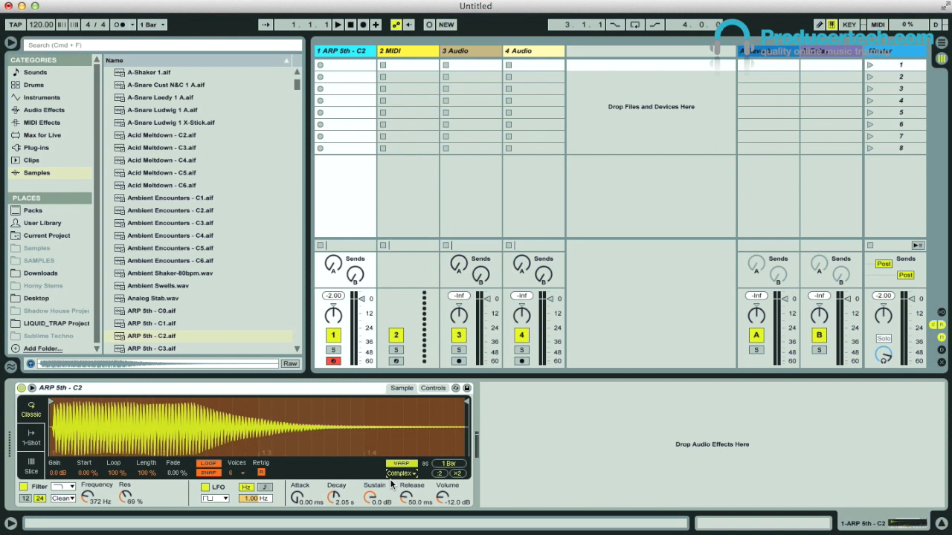
- Switch the warp mode to Re-Pitch, play across octaves, and raise the tempo to 132 BPM
{"action": "left_click", "coordinate": [400, 473]}
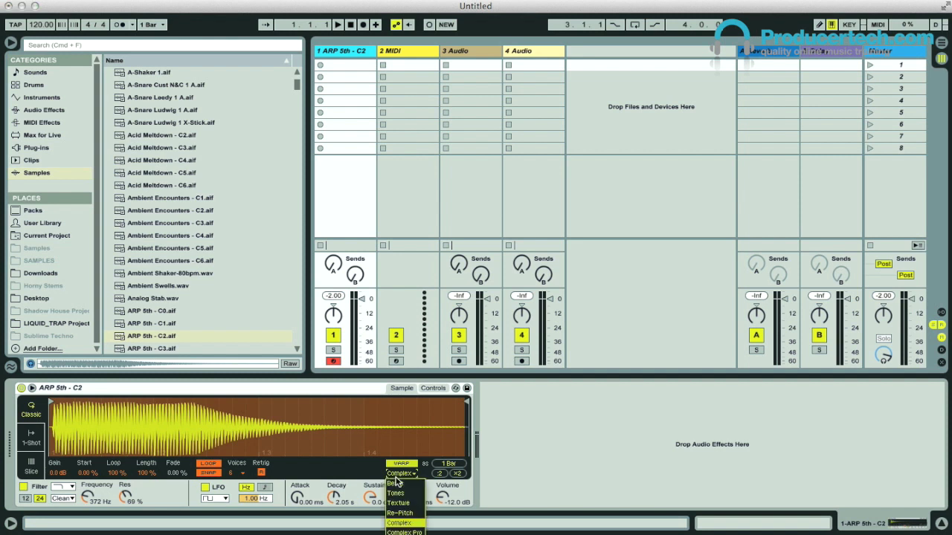
{"action": "left_click", "coordinate": [400, 515]}
{"action": "key", "text": "a"}
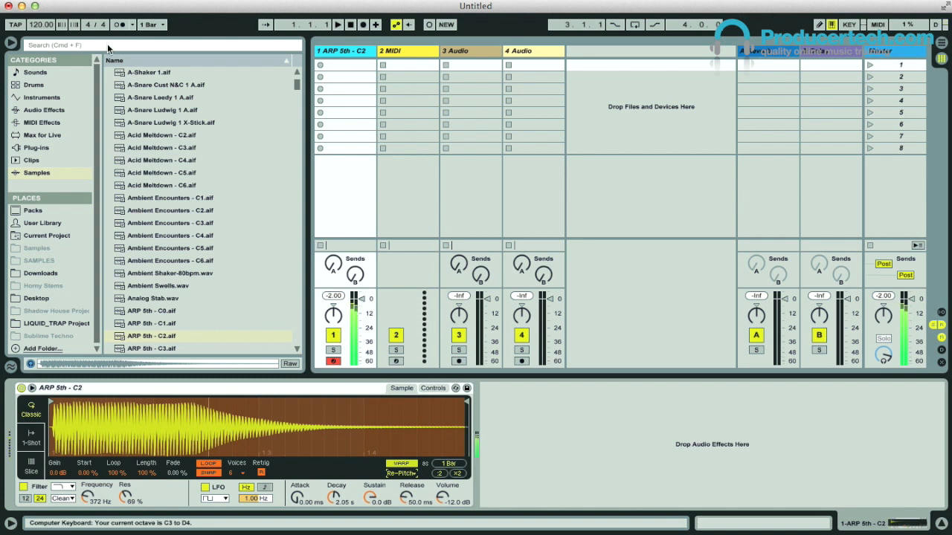
{"action": "key", "text": "x"}
{"action": "key", "text": "z"}
{"action": "mouse_move", "coordinate": [41, 24]}
{"action": "left_mouse_down"}
{"action": "mouse_move", "coordinate": [41, 16]}
{"action": "mouse_move", "coordinate": [37, 27]}
{"action": "left_mouse_up"}
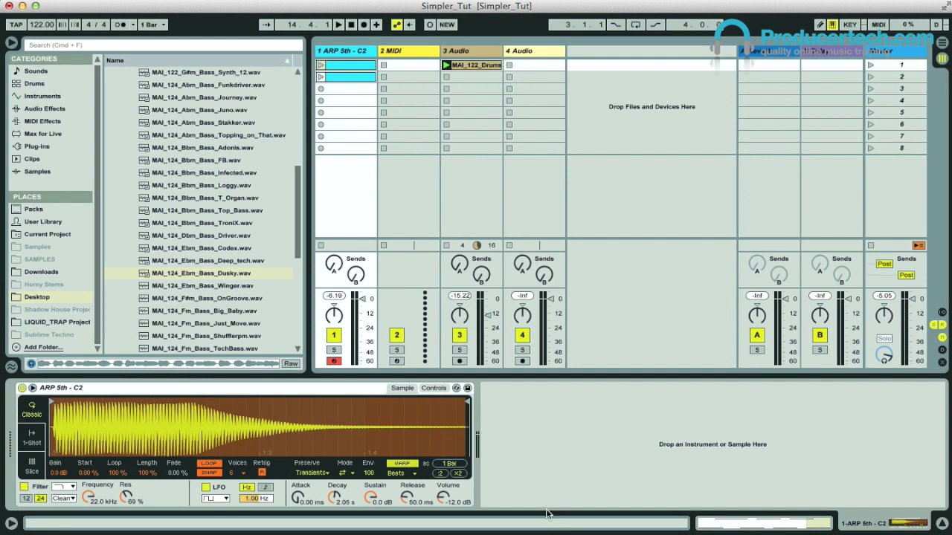
- Load MAI_124_Ebm_Bass_Dusky.wav into Simpler, warp it in Complex mode, and start playback
{"action": "left_click", "coordinate": [527, 498]}
{"action": "left_click_drag", "start_coordinate": [209, 275], "coordinate": [205, 423]}
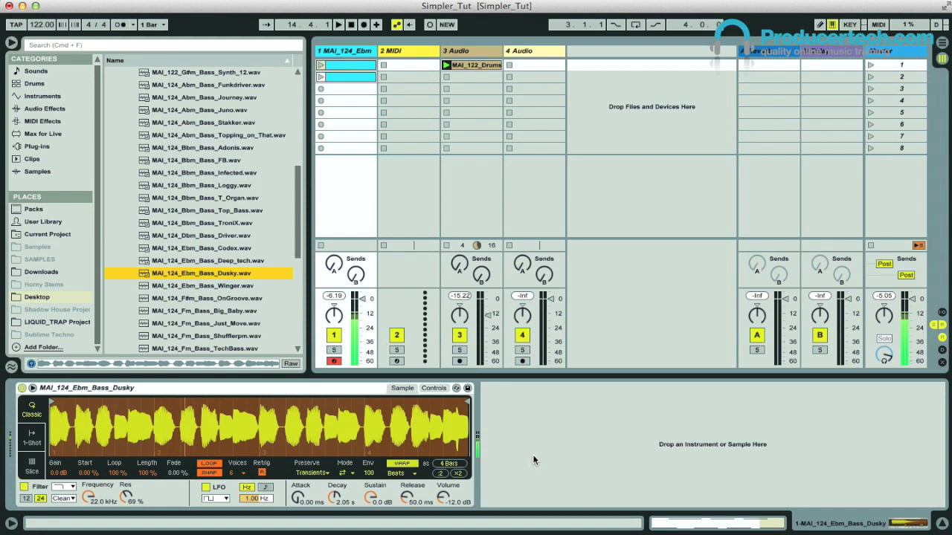
{"action": "left_click", "coordinate": [408, 474]}
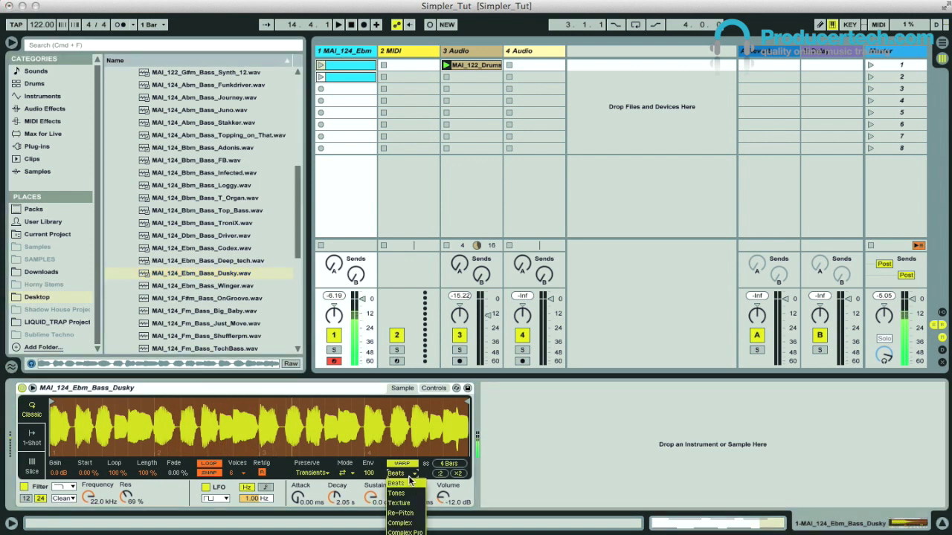
{"action": "left_click", "coordinate": [401, 520]}
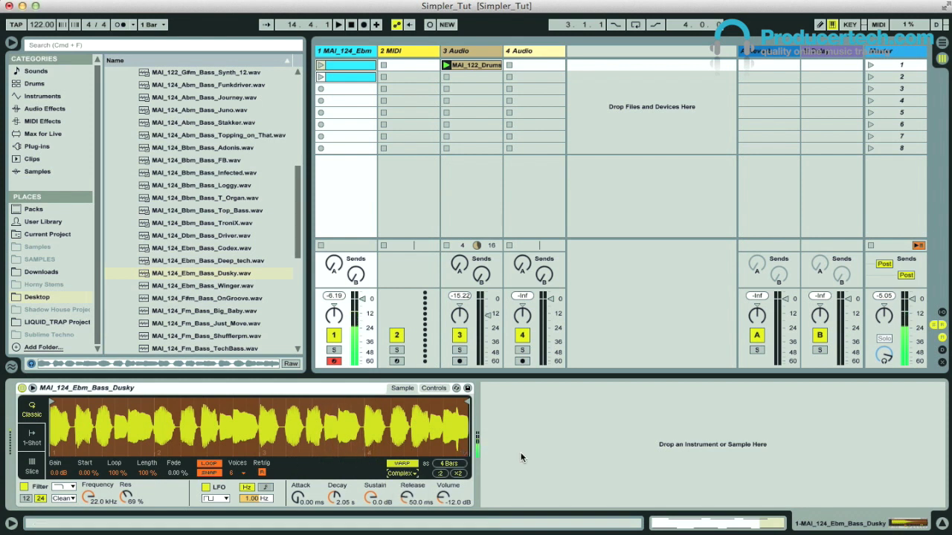
{"action": "key", "text": "space"}
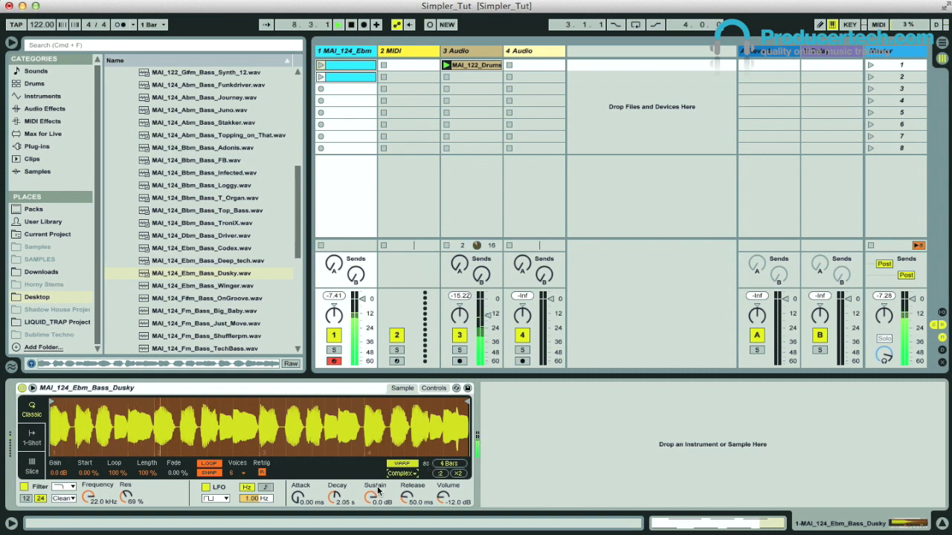
- Limit Simpler to fewer voices, turn on glide, and create an empty MIDI clip on track 1
{"action": "left_click", "coordinate": [240, 474]}
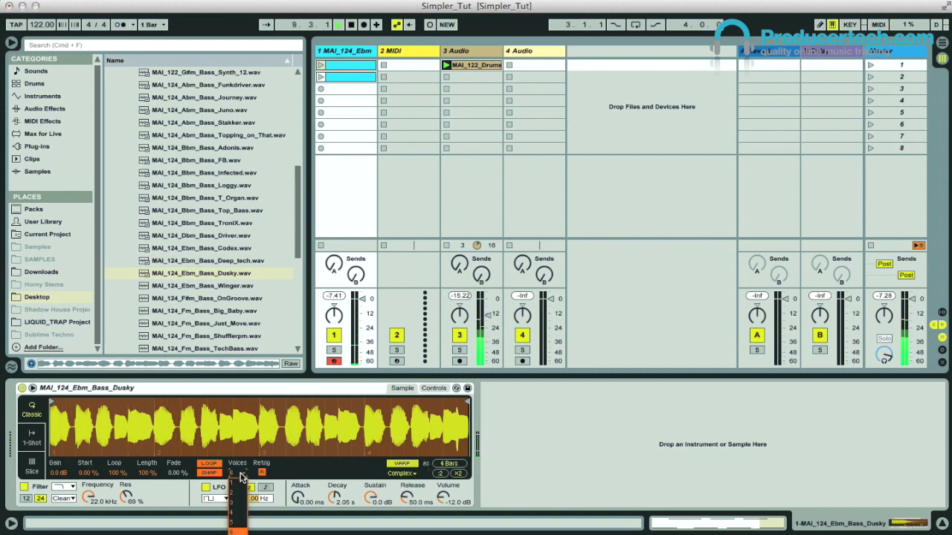
{"action": "left_click", "coordinate": [238, 488]}
{"action": "left_click", "coordinate": [434, 388]}
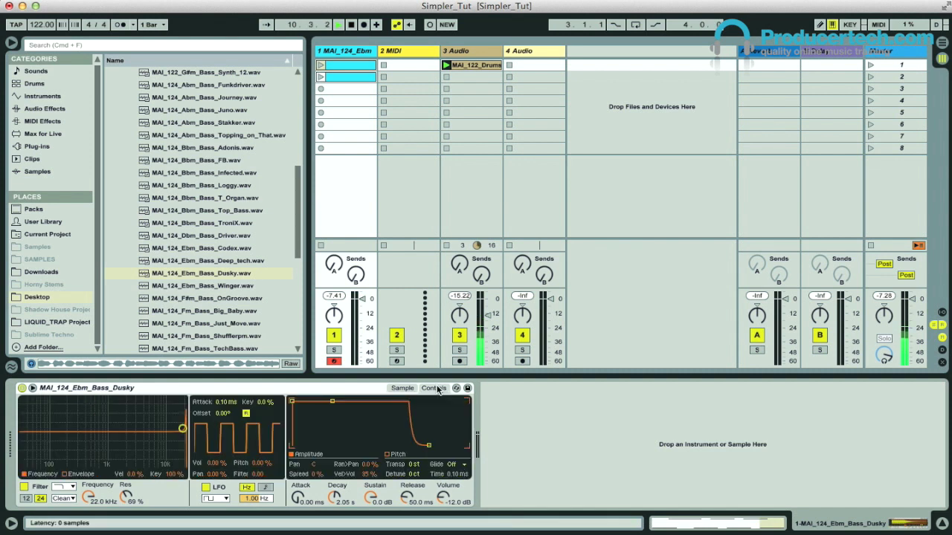
{"action": "left_click", "coordinate": [455, 464]}
{"action": "left_click", "coordinate": [458, 494]}
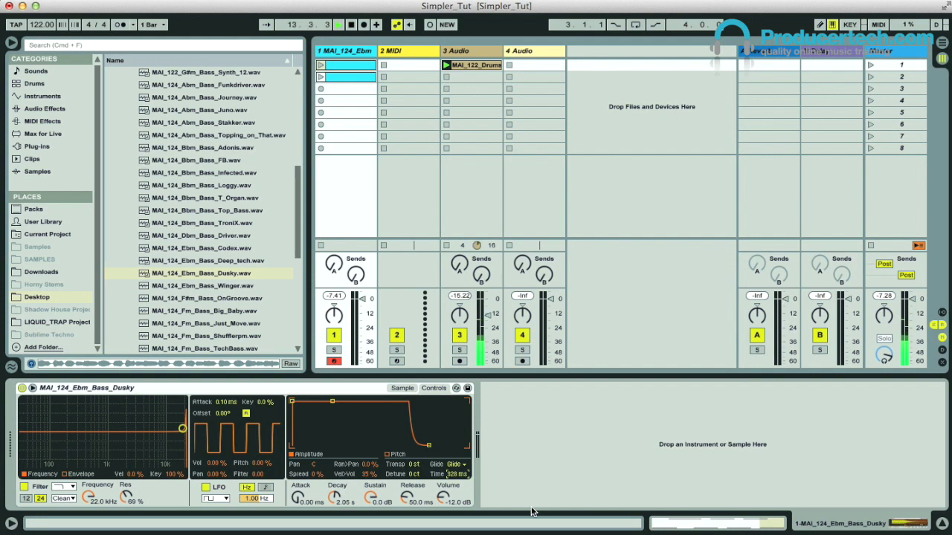
{"action": "double_click", "coordinate": [353, 77]}
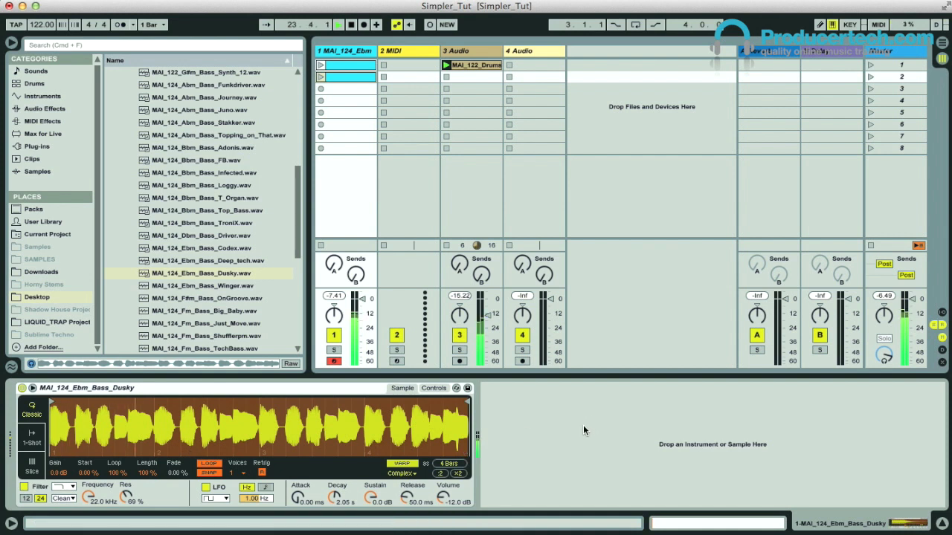
- Loop only the Dusky bass's first bar, launch track 1's clip, and shorten the glide time
{"action": "left_click_drag", "start_coordinate": [464, 403], "coordinate": [149, 405]}
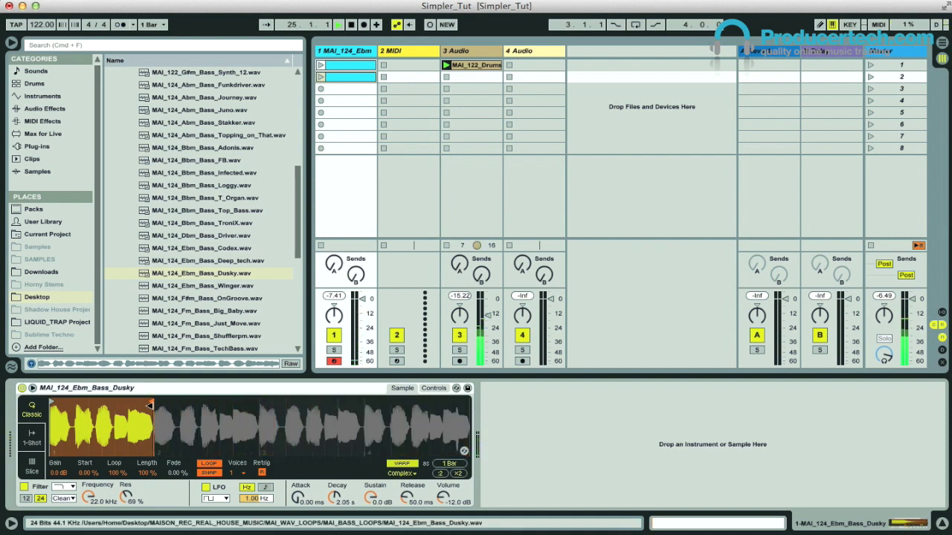
{"action": "double_click", "coordinate": [332, 66]}
{"action": "left_click", "coordinate": [323, 66]}
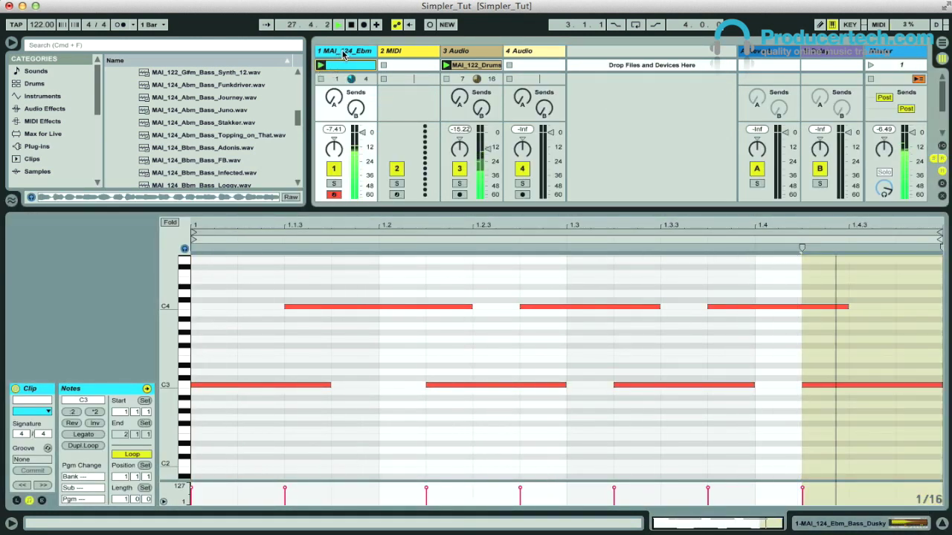
{"action": "left_click", "coordinate": [345, 55]}
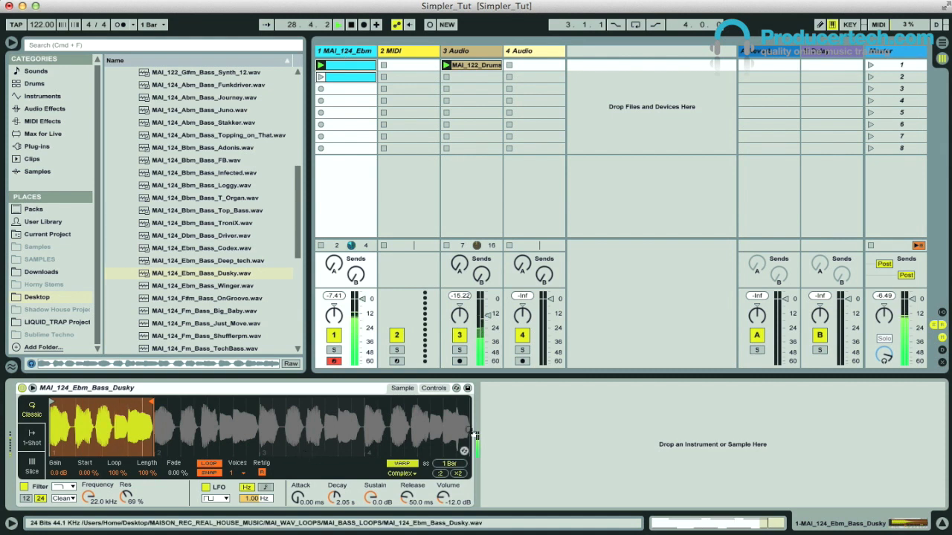
{"action": "left_click", "coordinate": [435, 389]}
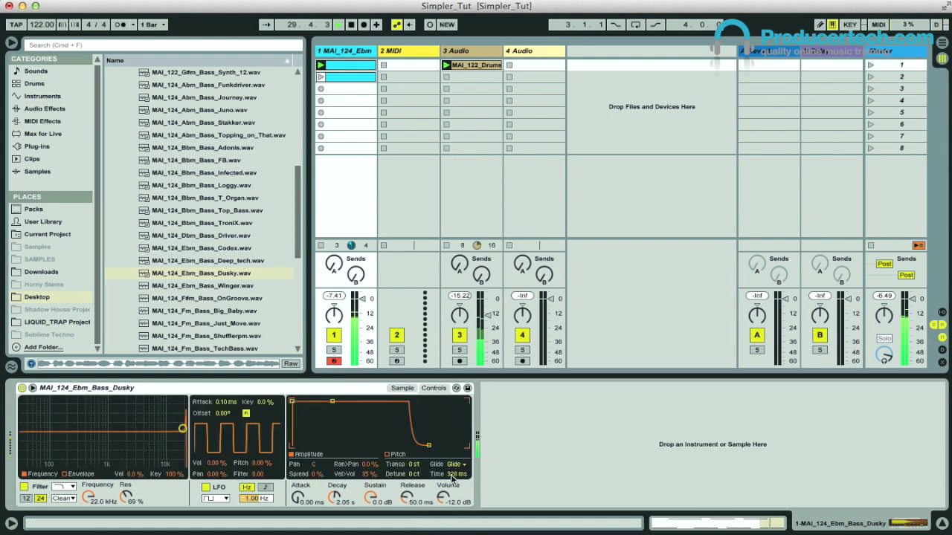
{"action": "mouse_move", "coordinate": [457, 474]}
{"action": "left_mouse_down"}
{"action": "mouse_move", "coordinate": [458, 490]}
{"action": "mouse_move", "coordinate": [459, 467]}
{"action": "left_mouse_up"}
- Trim glide time to 122 ms, change the glide mode, and allow 4 voices
{"action": "left_click_drag", "start_coordinate": [458, 467], "coordinate": [458, 472]}
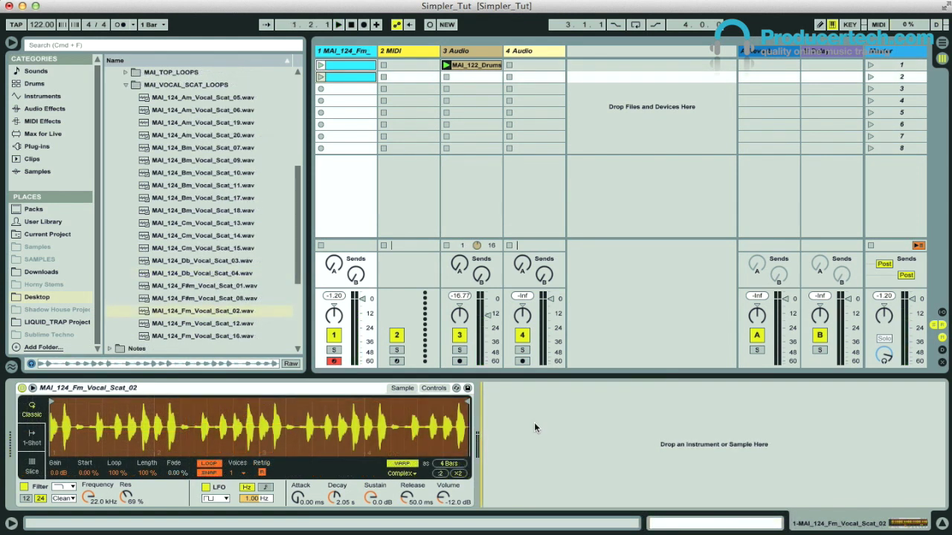
{"action": "left_click", "coordinate": [434, 387]}
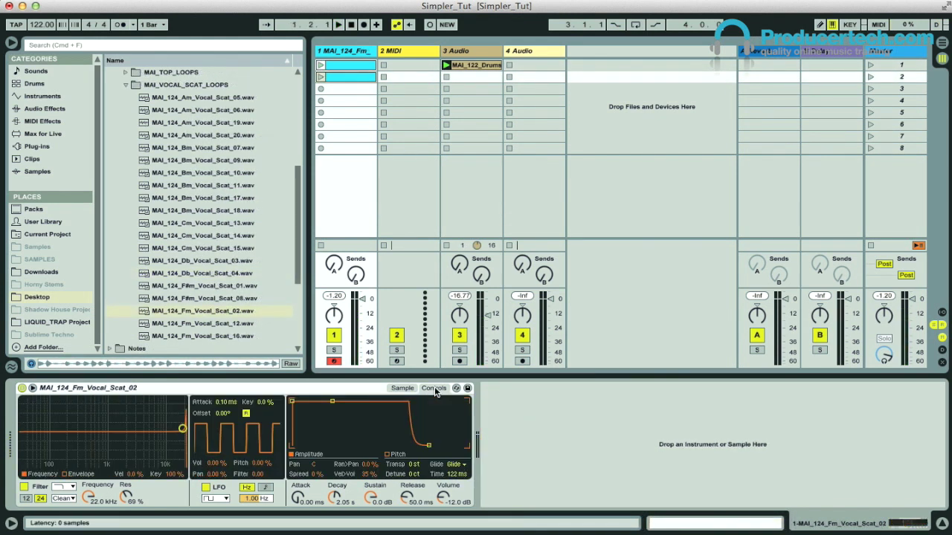
{"action": "left_click", "coordinate": [459, 464]}
{"action": "left_click", "coordinate": [463, 483]}
{"action": "left_click", "coordinate": [403, 388]}
{"action": "left_click_drag", "start_coordinate": [234, 479], "coordinate": [240, 513]}
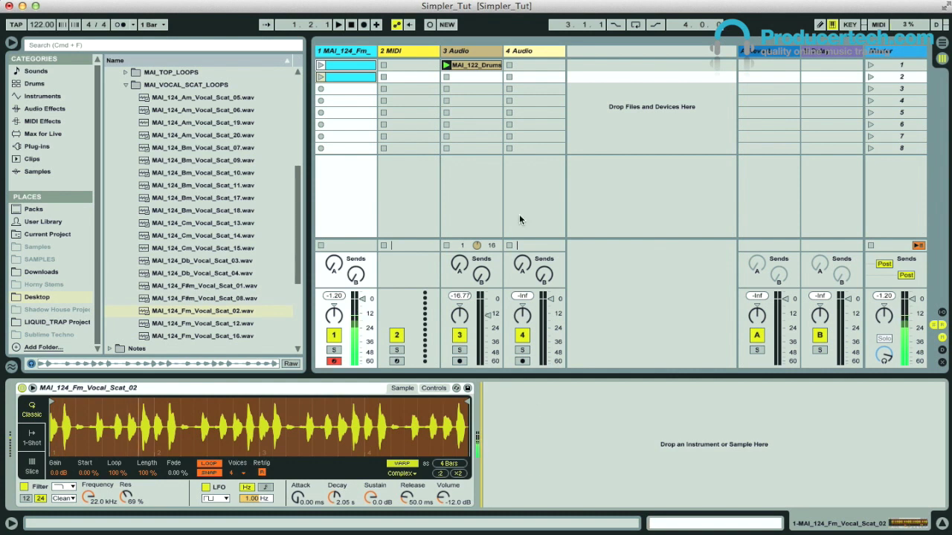
- Create an empty MIDI clip in scene 2 and transpose the vocal sample to +2 st
{"action": "double_click", "coordinate": [344, 77]}
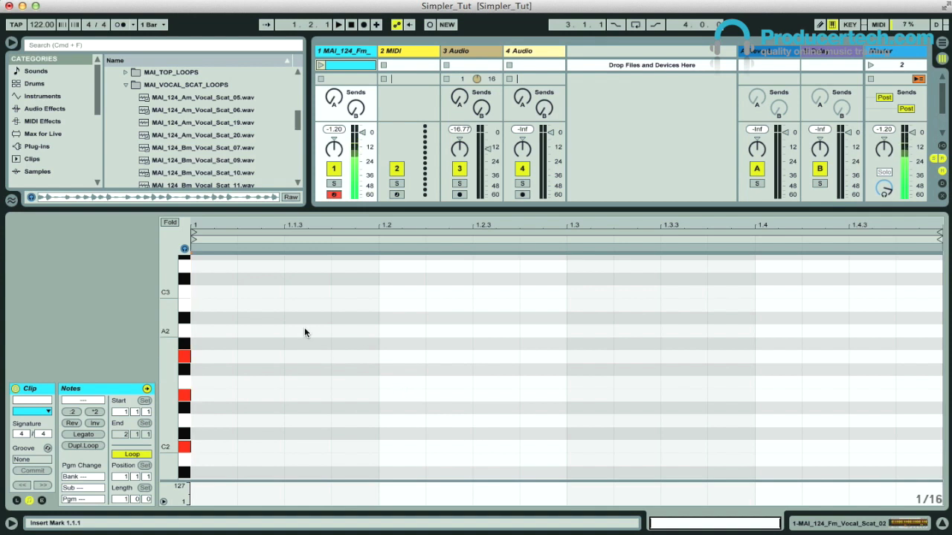
{"action": "left_click", "coordinate": [346, 52]}
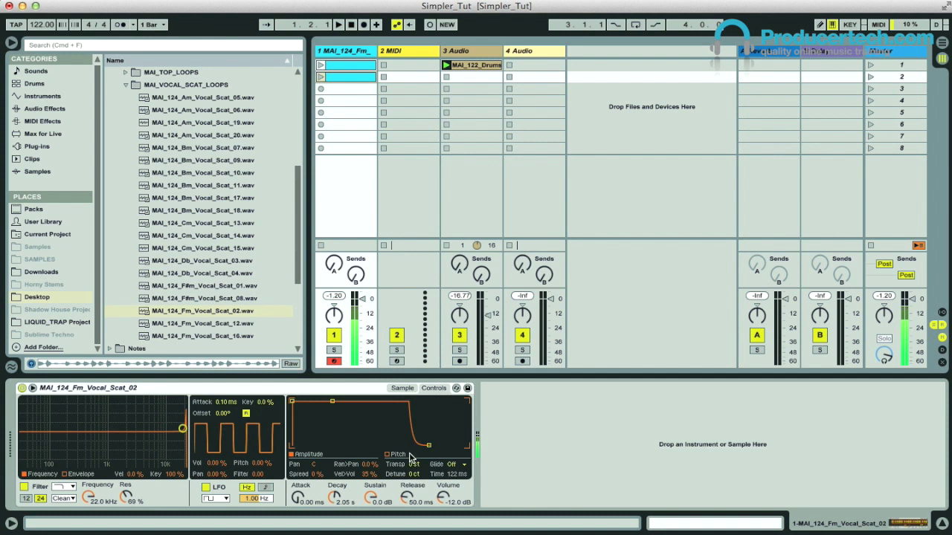
{"action": "left_click_drag", "start_coordinate": [411, 465], "coordinate": [411, 460]}
{"action": "left_click_drag", "start_coordinate": [414, 465], "coordinate": [414, 469]}
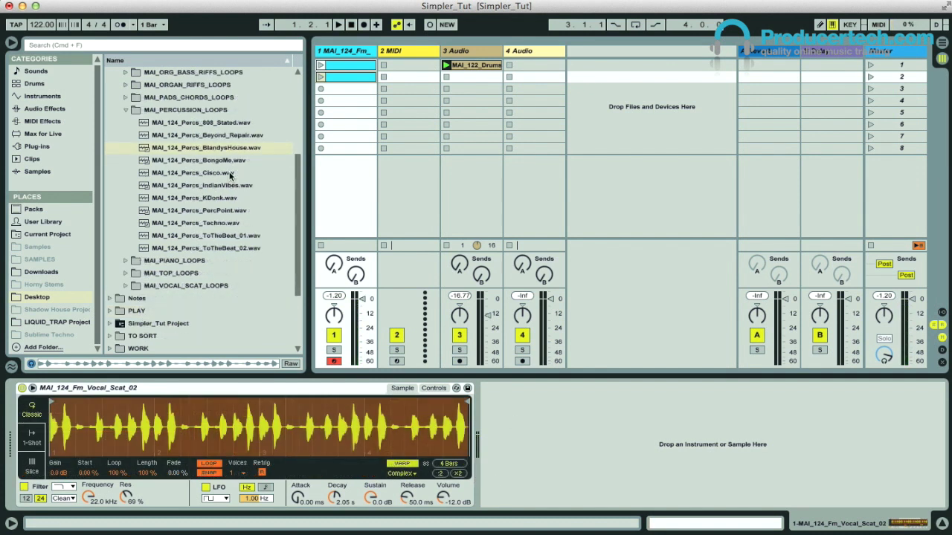
- Load MAI_124_Percs_BlandysHouse.wav into Simpler, glance at its controls, and play the loop
{"action": "left_click", "coordinate": [214, 148]}
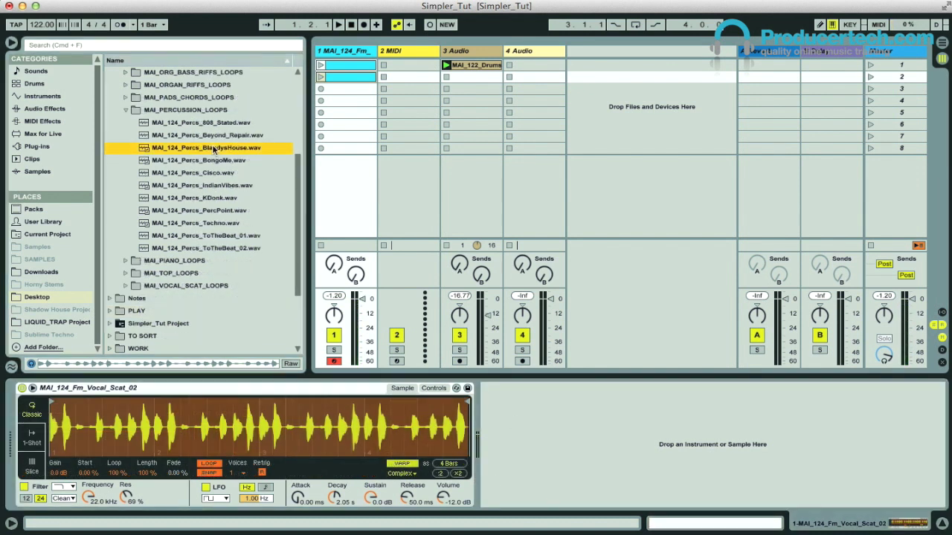
{"action": "left_click_drag", "start_coordinate": [214, 147], "coordinate": [244, 433]}
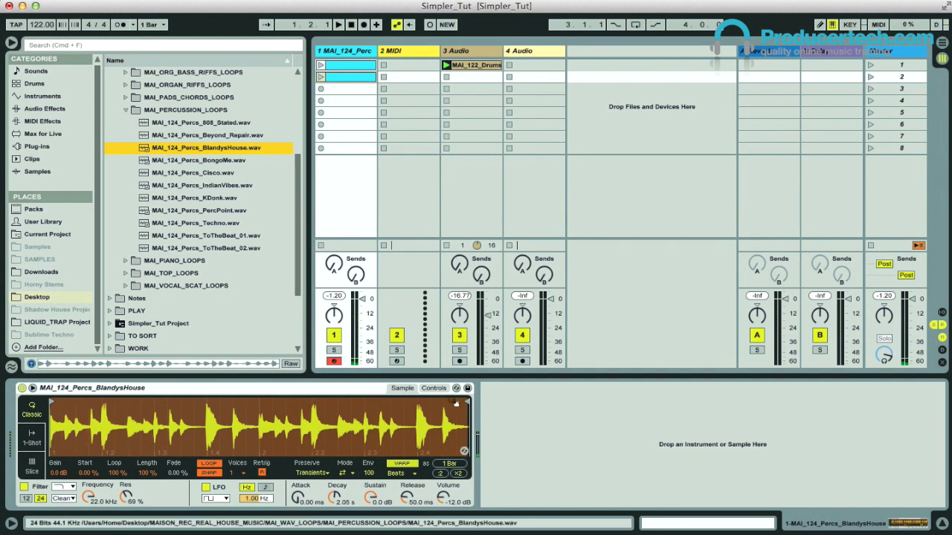
{"action": "left_click", "coordinate": [435, 389]}
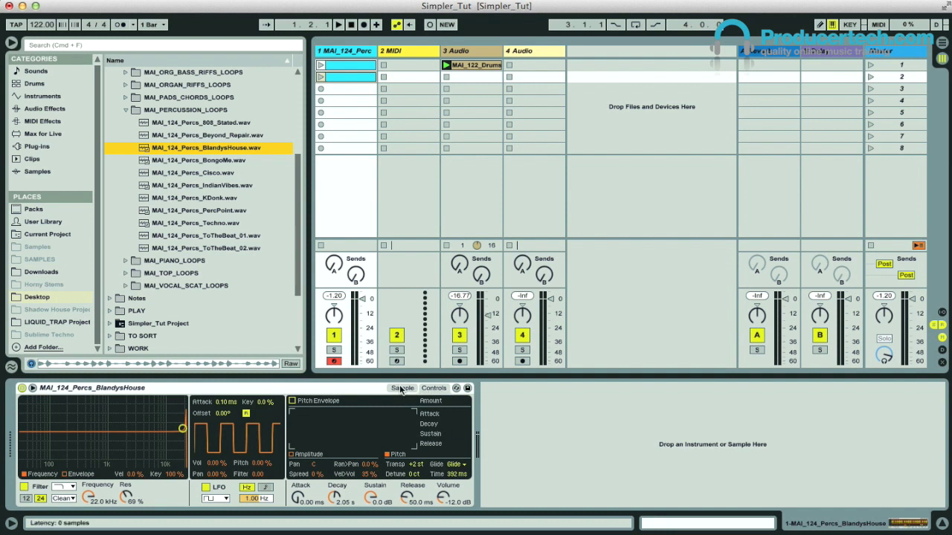
{"action": "left_click", "coordinate": [399, 389]}
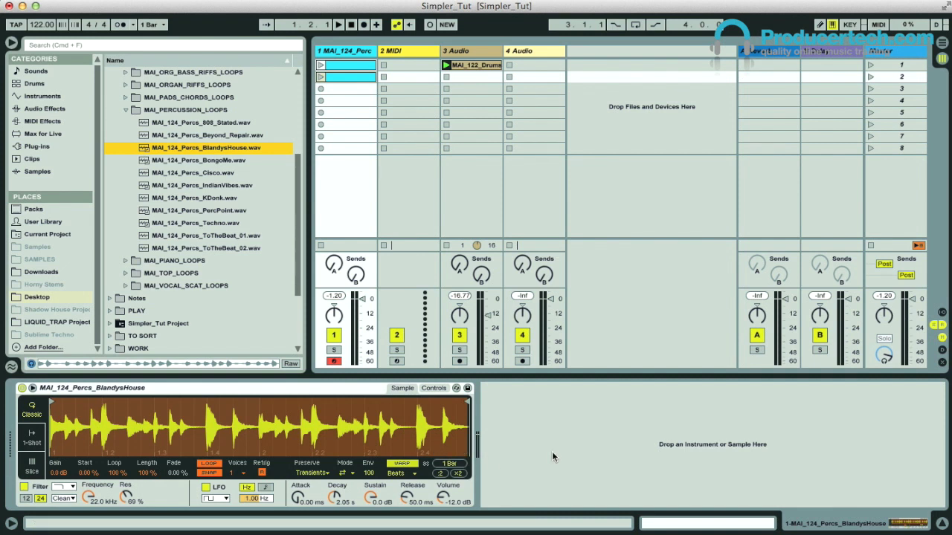
{"action": "key", "text": "a"}
- Put Simpler in 1-Shot mode with Gate triggering and raise Fade Out to 27.0 ms
{"action": "left_click", "coordinate": [31, 442]}
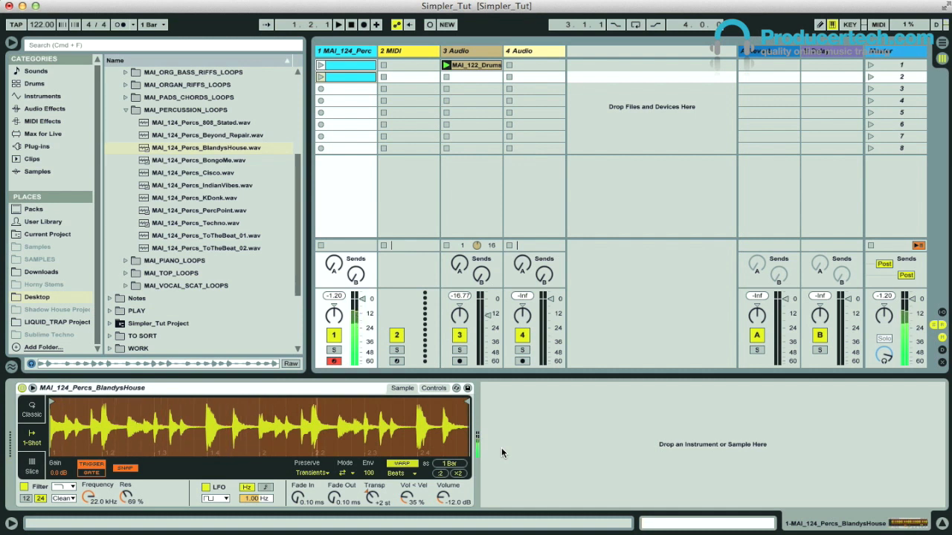
{"action": "left_click", "coordinate": [91, 474]}
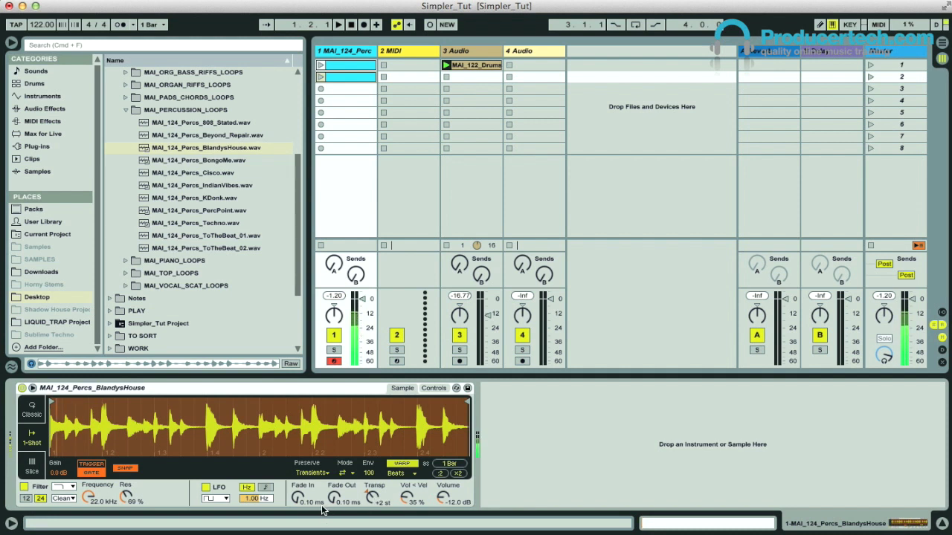
{"action": "left_click_drag", "start_coordinate": [334, 502], "coordinate": [334, 497]}
{"action": "left_click_drag", "start_coordinate": [334, 497], "coordinate": [334, 492]}
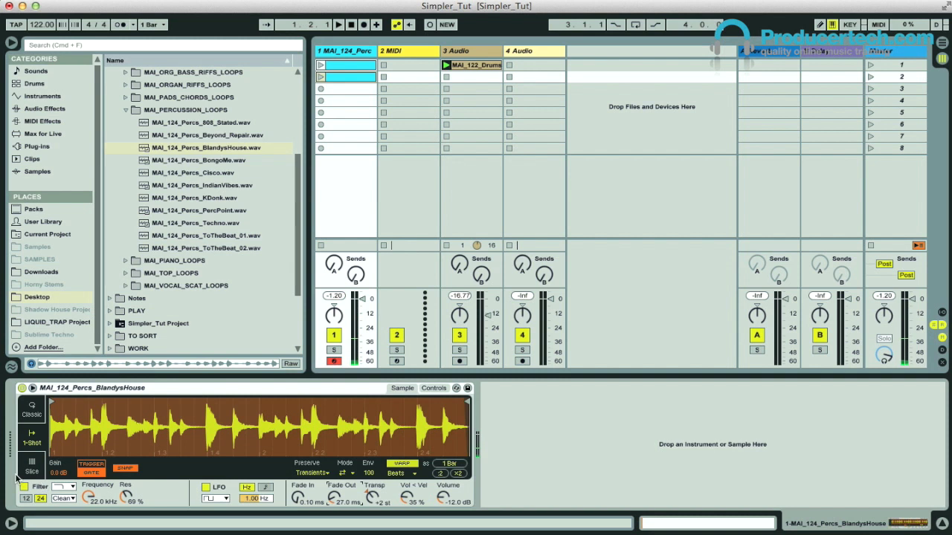
- Switch Simpler to Slice mode, lower slice sensitivity to 61%, and reverse the BlandysHouse sample
{"action": "left_click", "coordinate": [31, 470]}
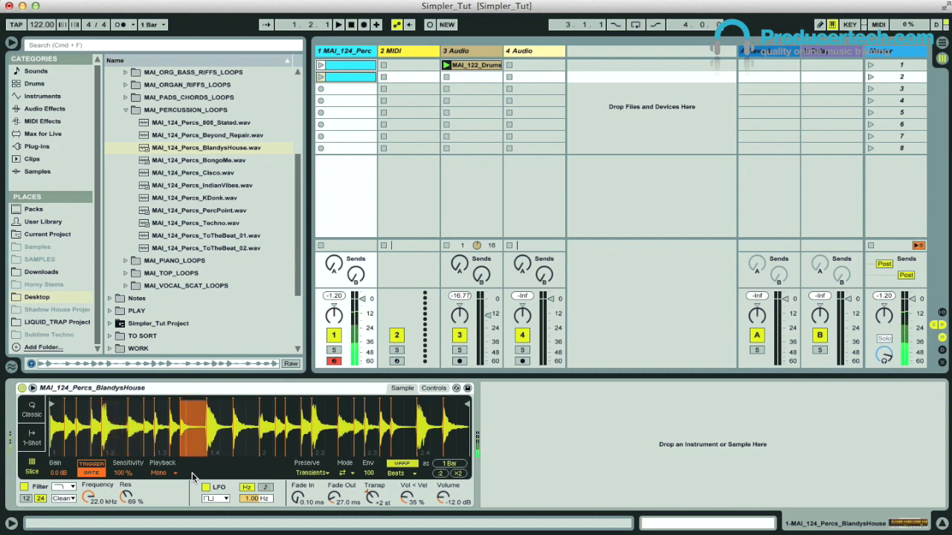
{"action": "left_click_drag", "start_coordinate": [122, 473], "coordinate": [122, 493]}
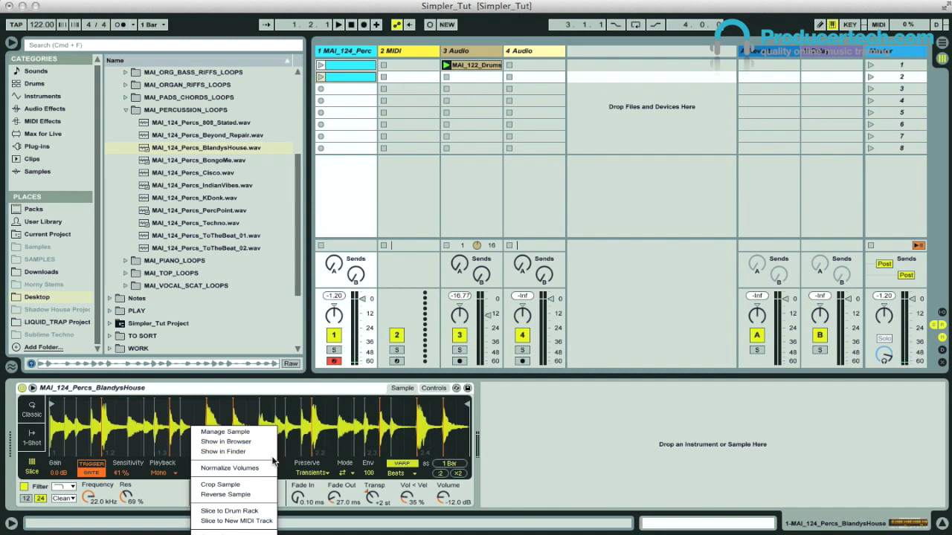
{"action": "left_click", "coordinate": [260, 494]}
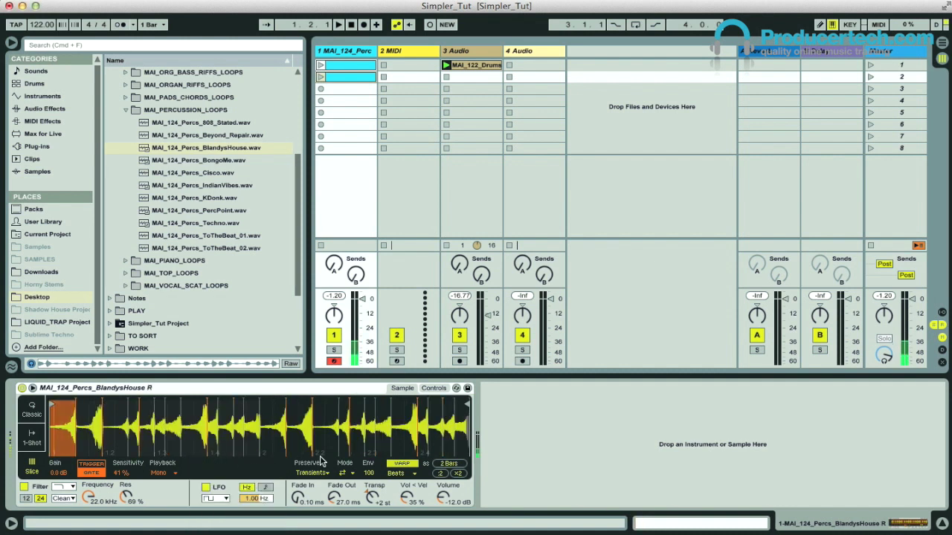